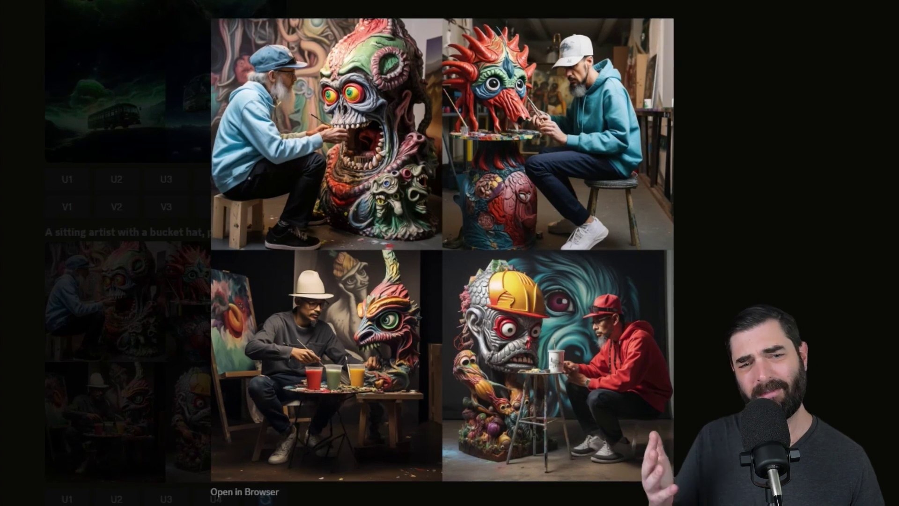
Close the enlarged artist image grid and generate "A photo of a green bus floating in space" with DALL-E 3 in ChatGPT
click(809, 349)
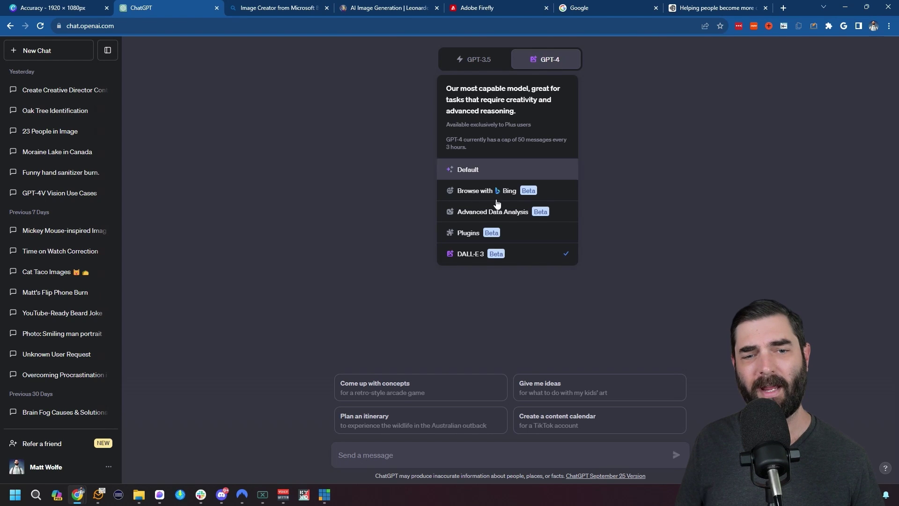
text(A photo of a green bus floating in space)
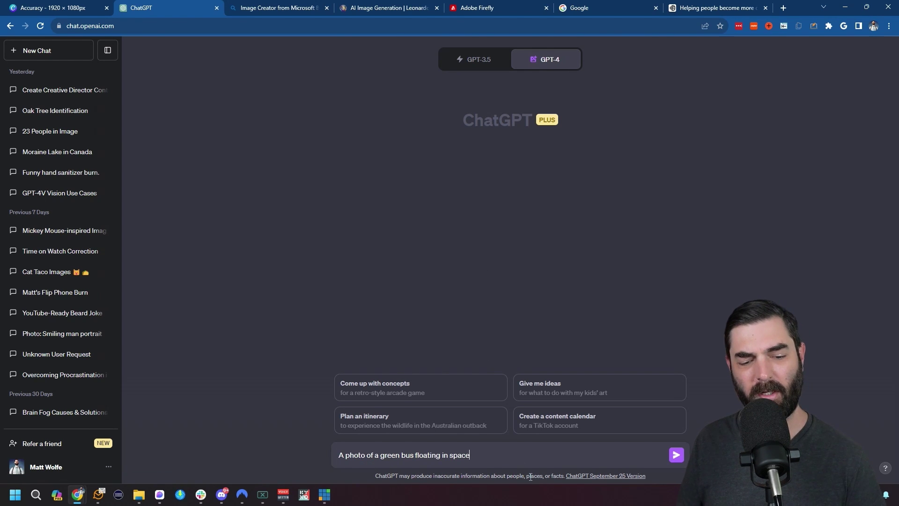
key(Return)
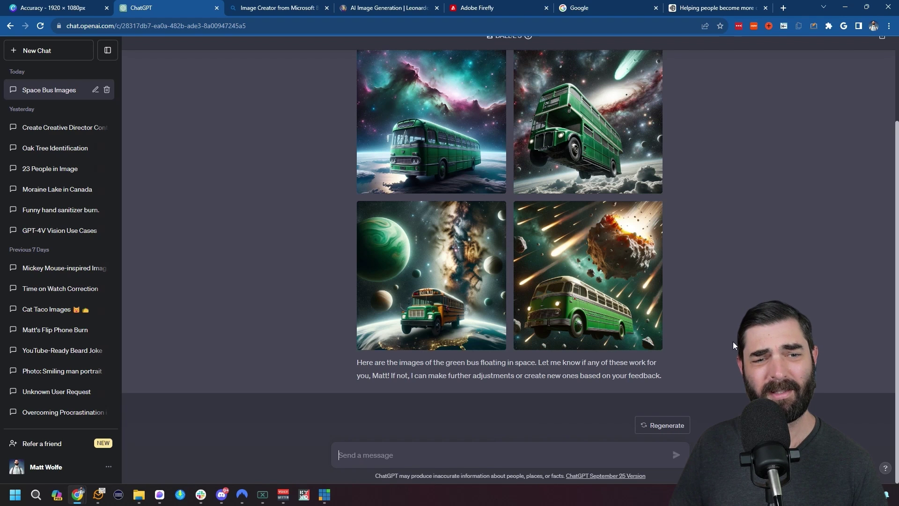
Examine the generated green bus images, enlarging the school bus above Earth and closing it again
scroll(526, 423, up, 2)
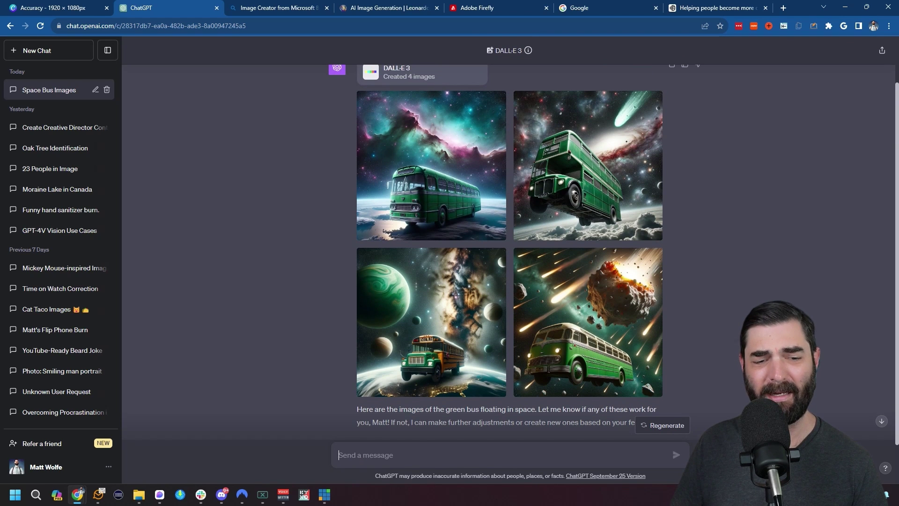
click(421, 368)
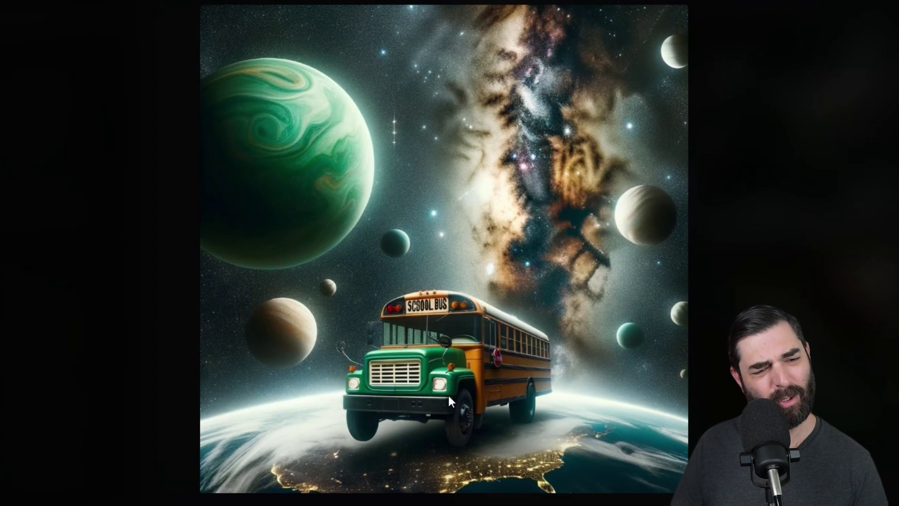
key(Escape)
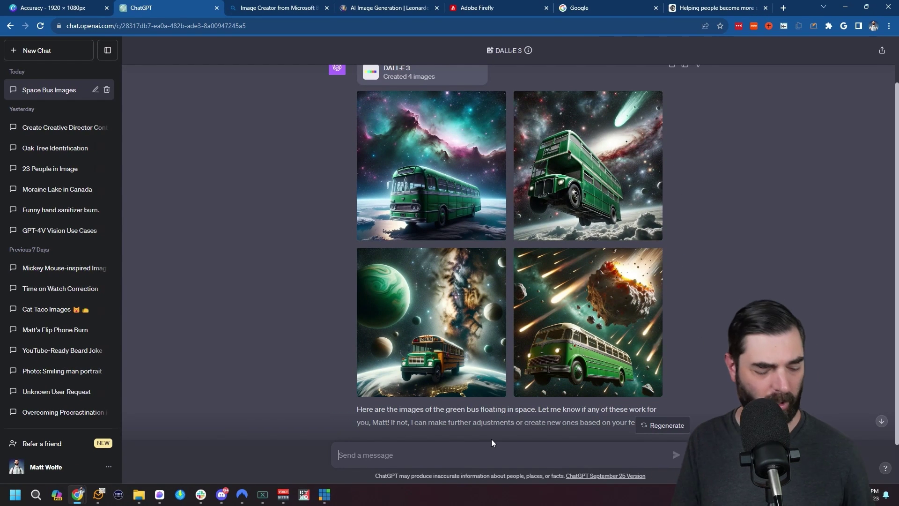
Generate images of a sitting artist with a bucket hat, painting a canvas of a 3 headed monster, and view them
text(A sitting artist with a bucket hat, painting a version of a 3 headed monster)
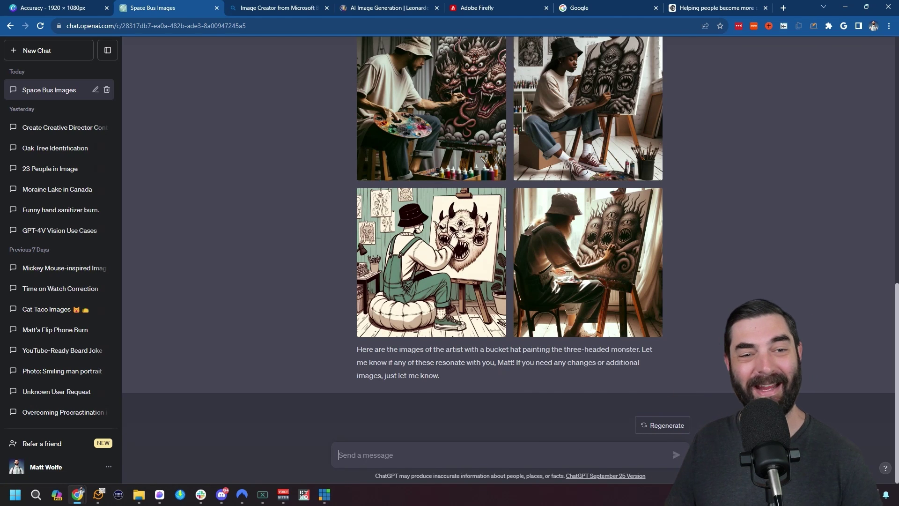
scroll(410, 243, up, 2)
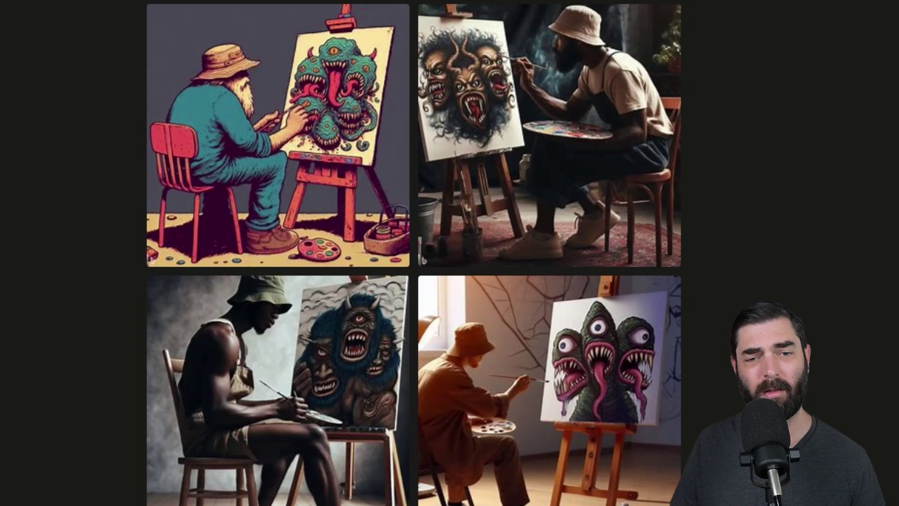
Search Google for "Create A photo of a green bus floating in space" to generate AI images
mouse_move(636, 161)
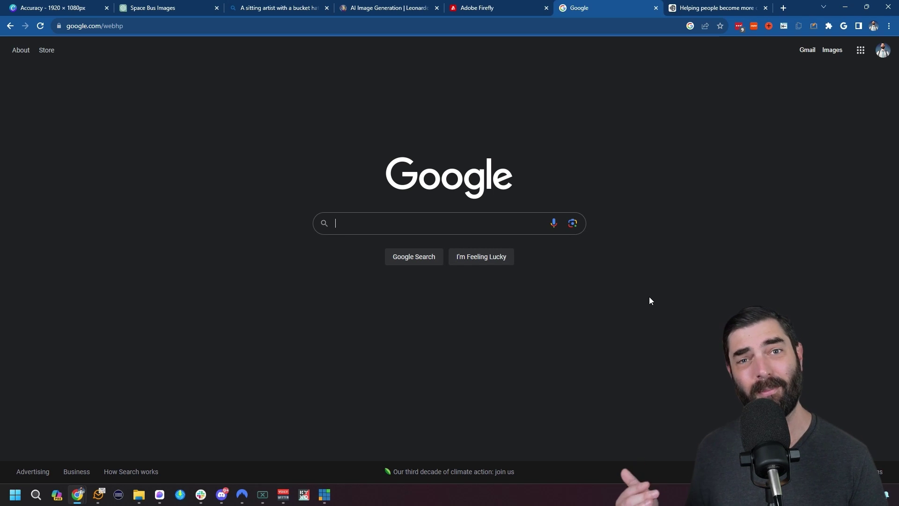
click(337, 223)
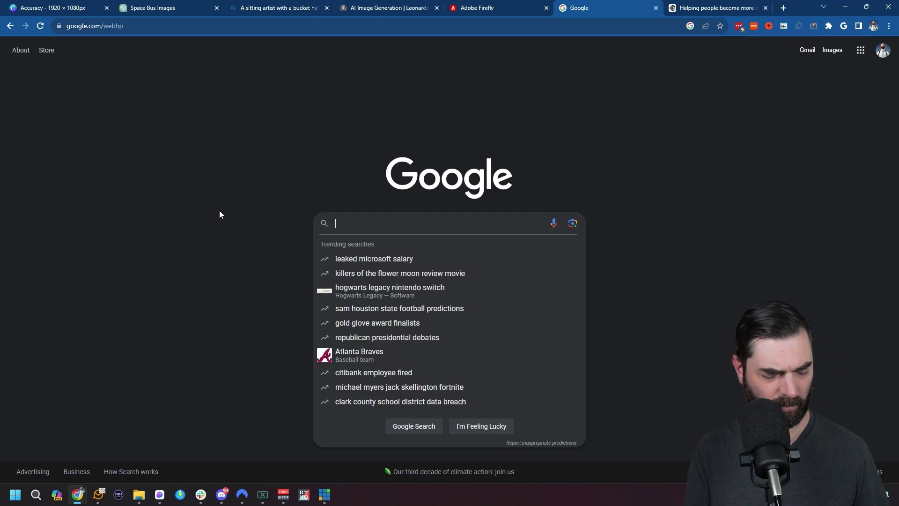
text(Create)
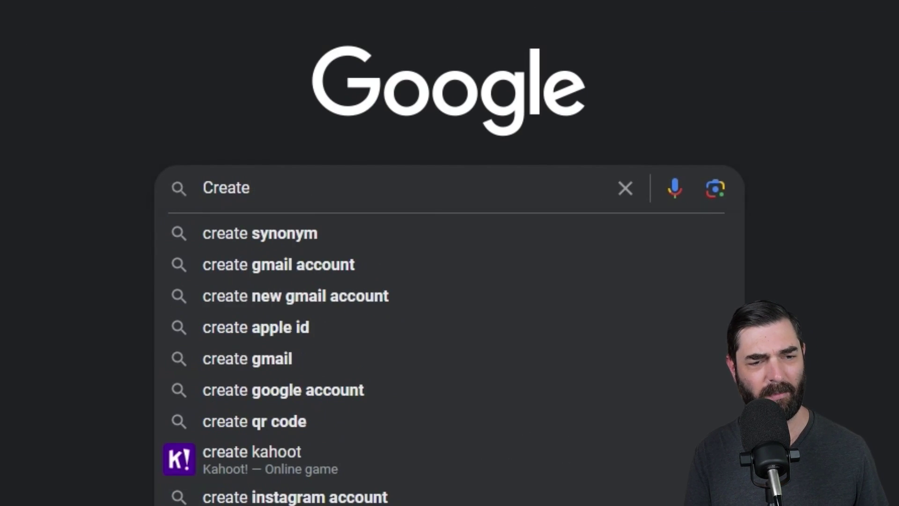
text(A photo of a green bus floating in space)
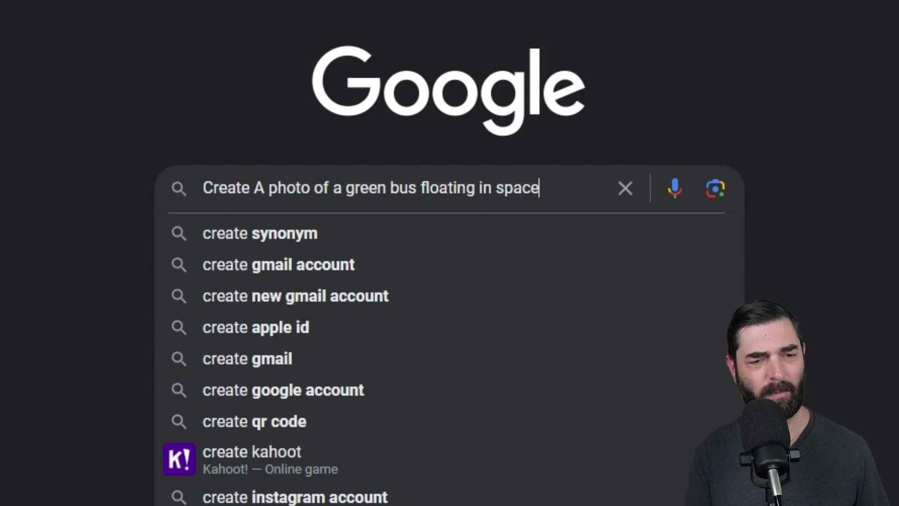
click(680, 384)
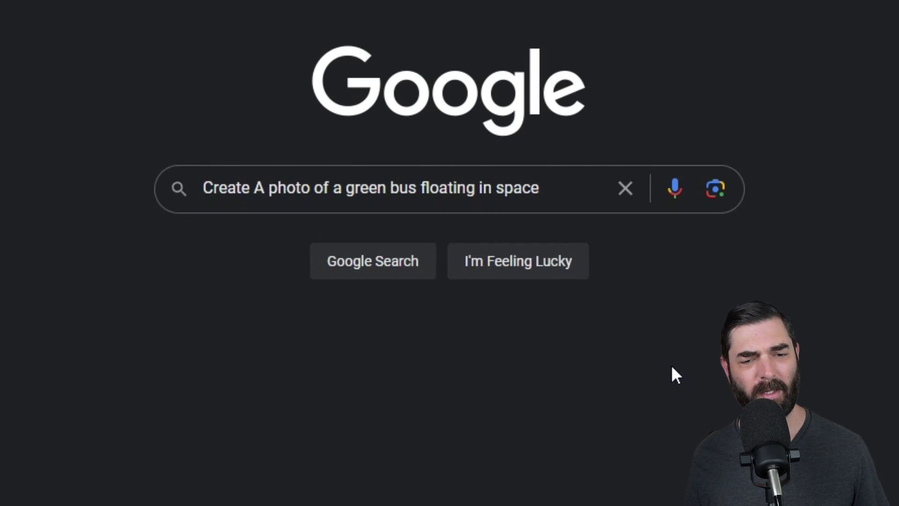
click(427, 271)
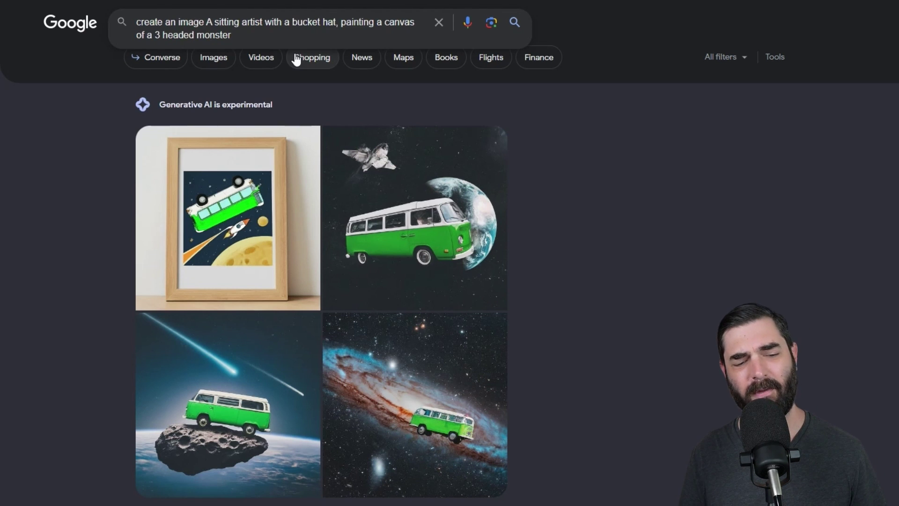
Complete the query as "create an image of A sitting artist with a bucket hat, painting a canvas of a 3 headed monster" and run it
text(of)
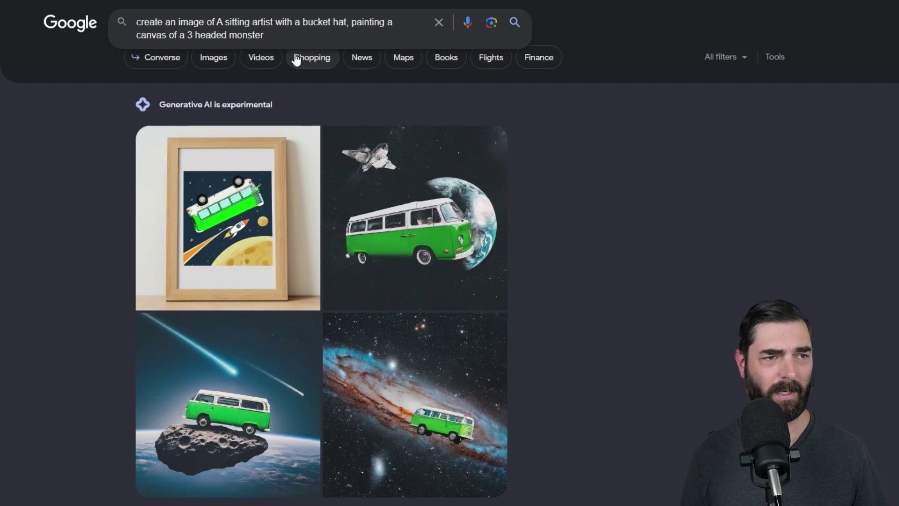
key(Return)
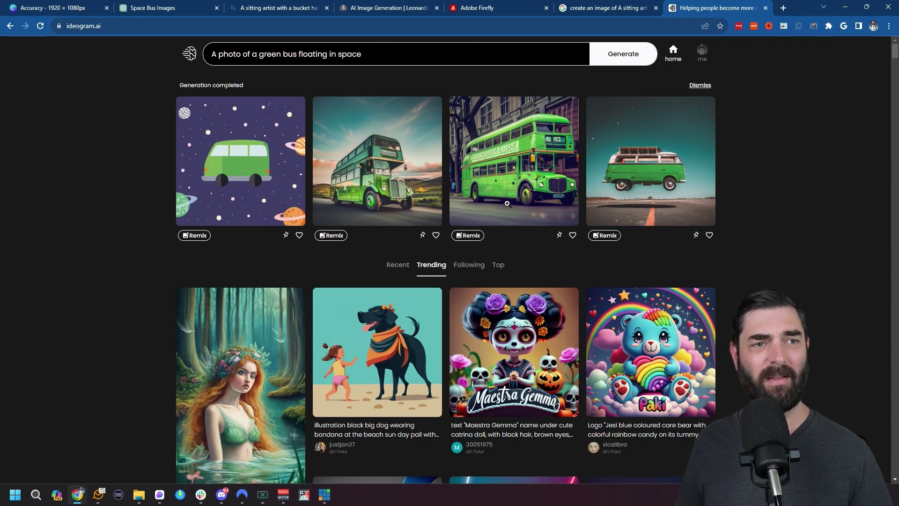
Replace the Ideogram prompt with "A sitting artist with a bucket hat, painting a canvas of a 3 headed monster" and generate images
key(ctrl+a)
text(A sitting artist with a bucket hat, painting a canvas of a 3 headed monster)
click(633, 91)
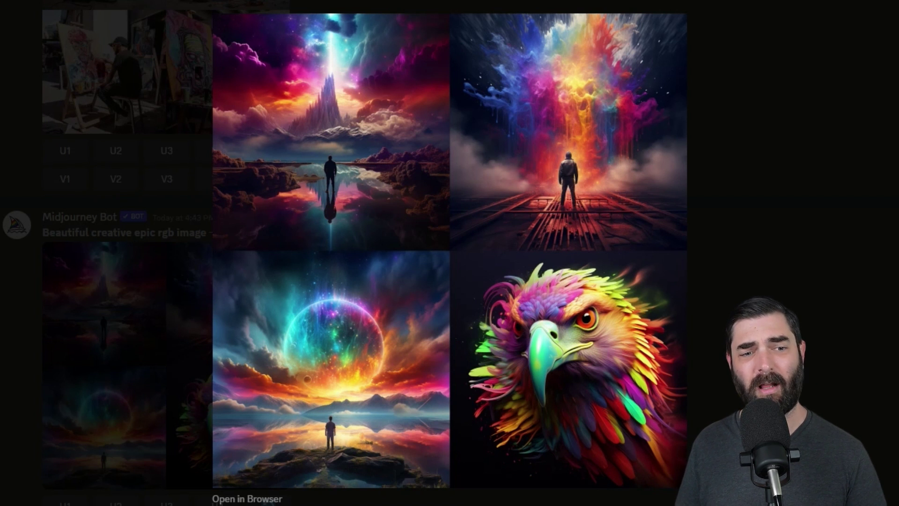
Close the enlarged RGB grid in Discord and review the Midjourney results and ChatGPT's DALL-E 3 RGB images
click(839, 407)
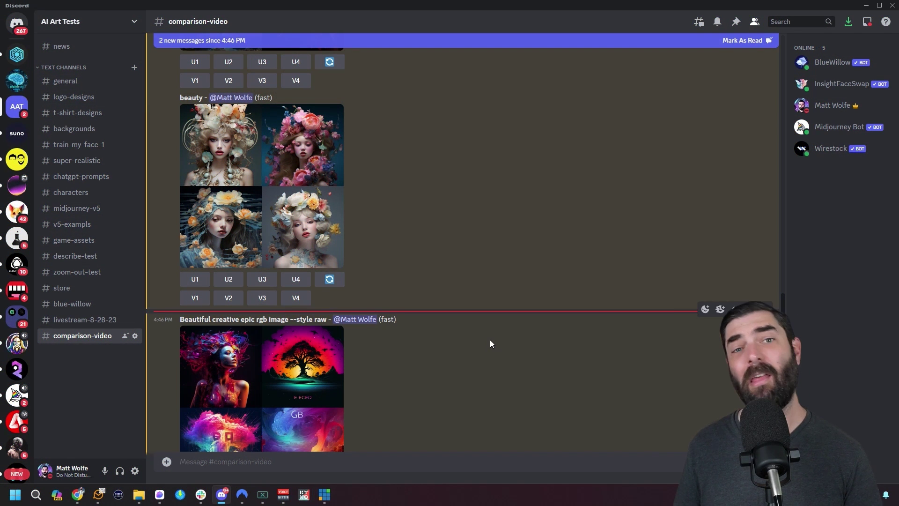
scroll(497, 349, down, 5)
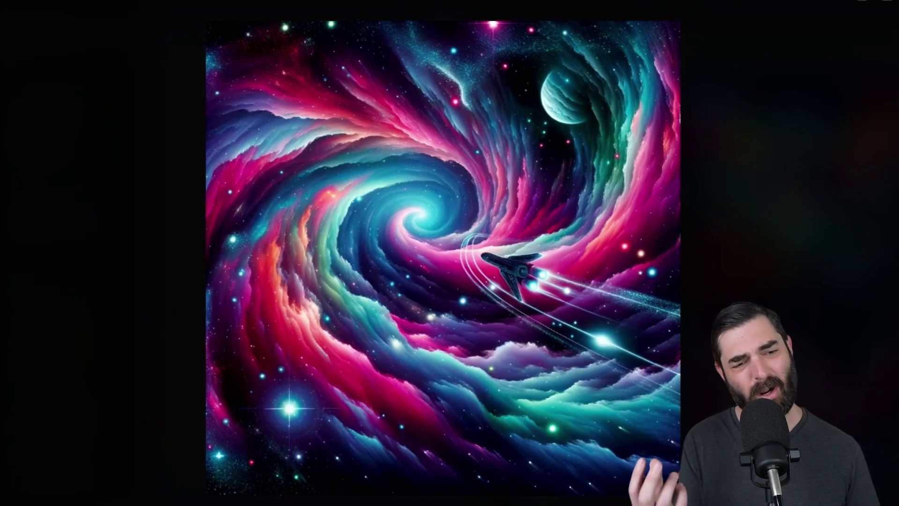
mouse_move(425, 505)
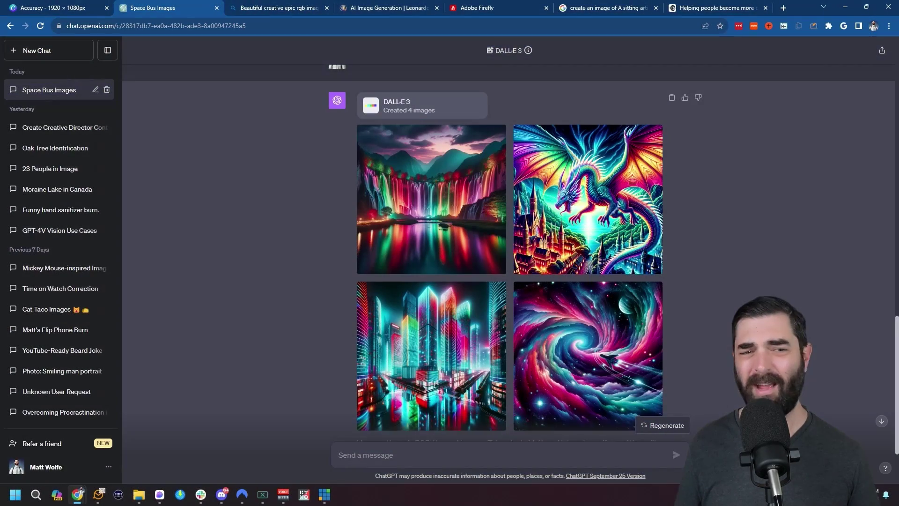
scroll(509, 238, down, 1)
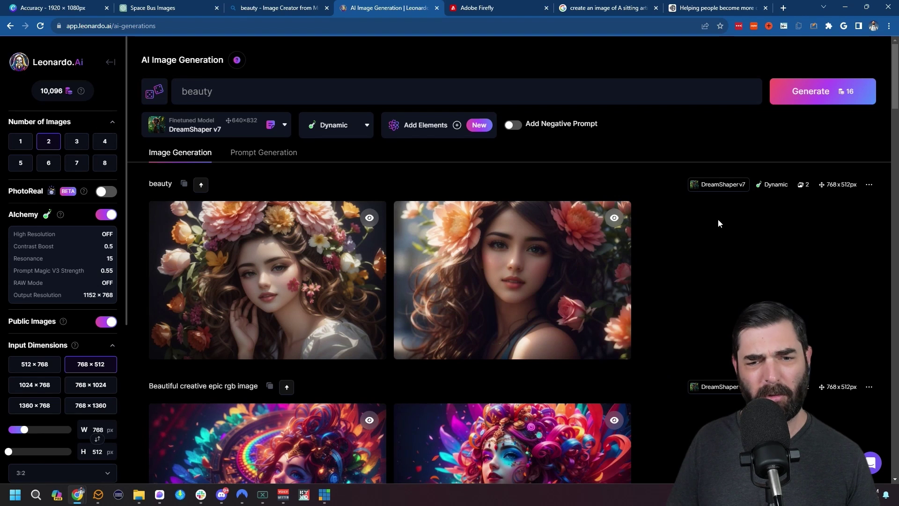
Compare the Midjourney RGB images in Discord with Leonardo's "beauty" and "Beautiful creative epic rgb image" results
mouse_move(598, 260)
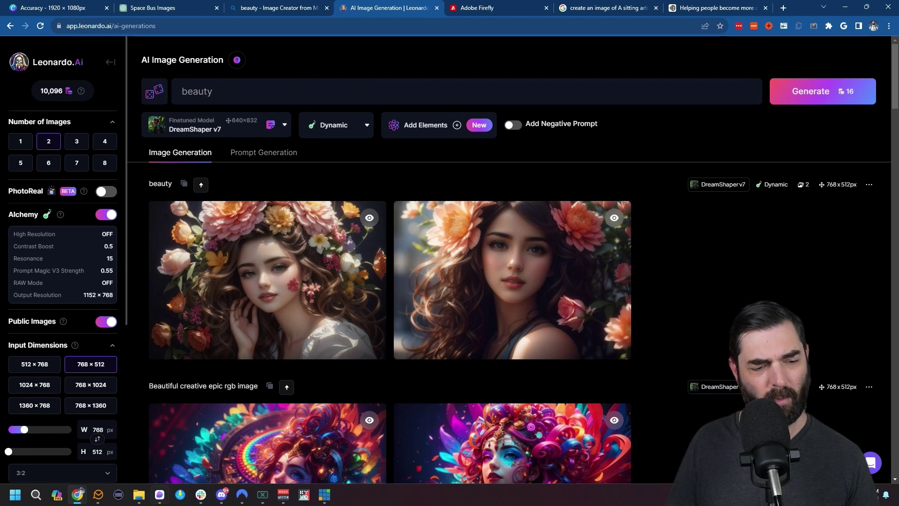
click(222, 496)
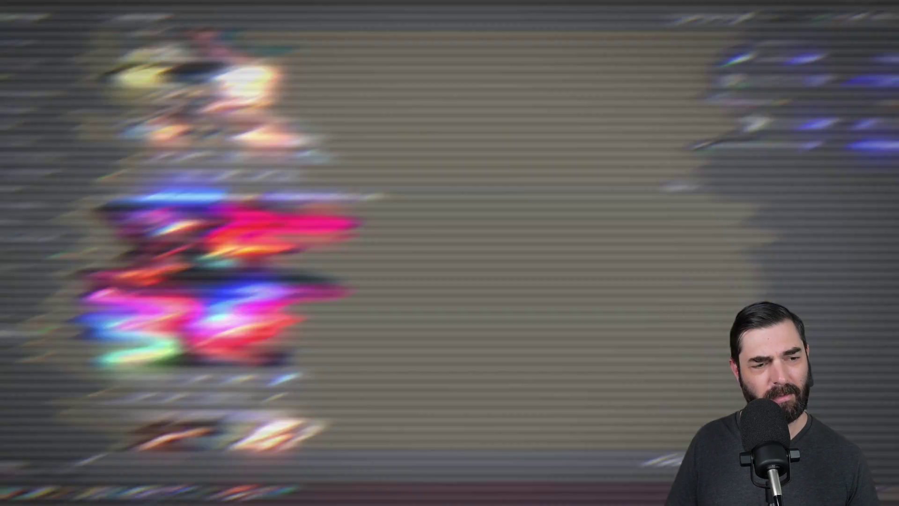
click(263, 286)
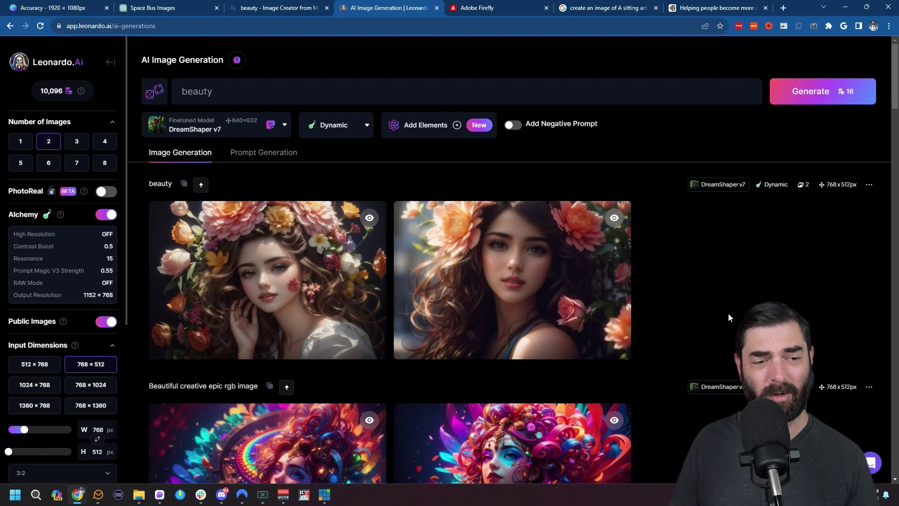
scroll(703, 326, down, 3)
scroll(703, 326, up, 1)
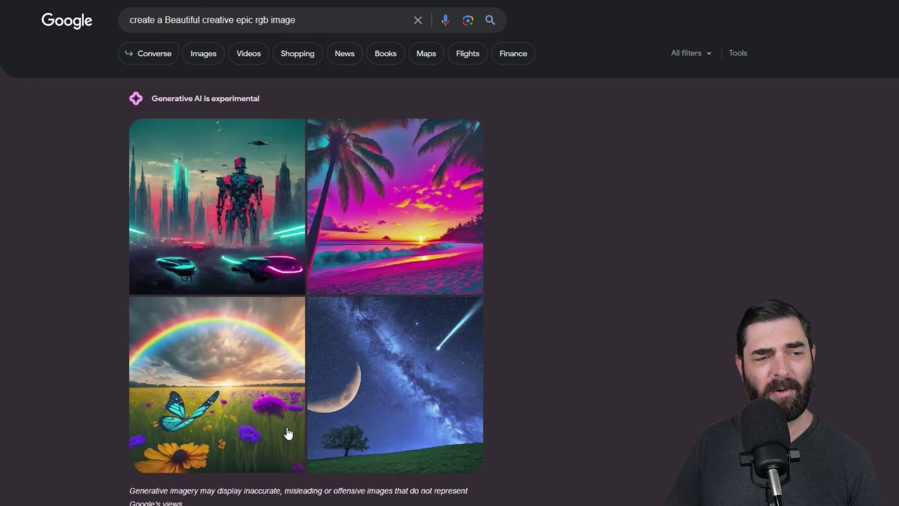
Inspect Google's four generated RGB images in detail: the starry night, the robot cityscape, the tropical beach and the rainbow meadow
click(480, 416)
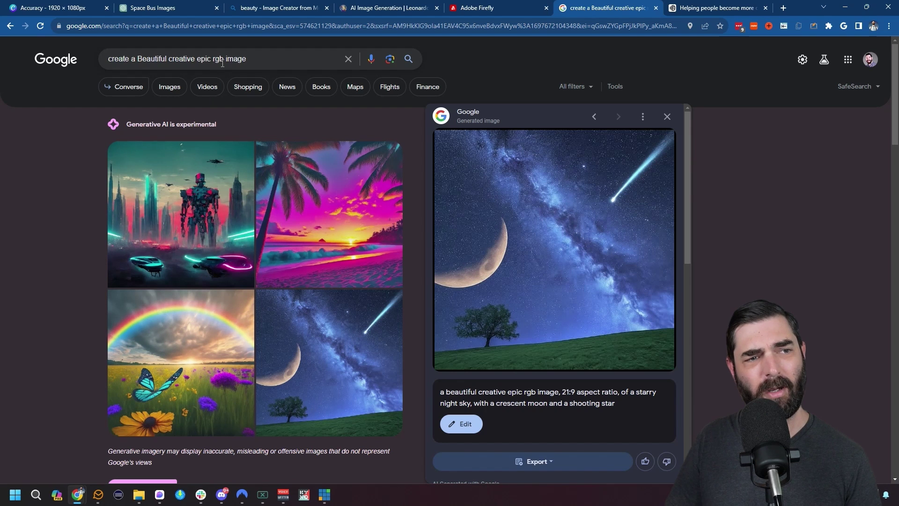
click(183, 187)
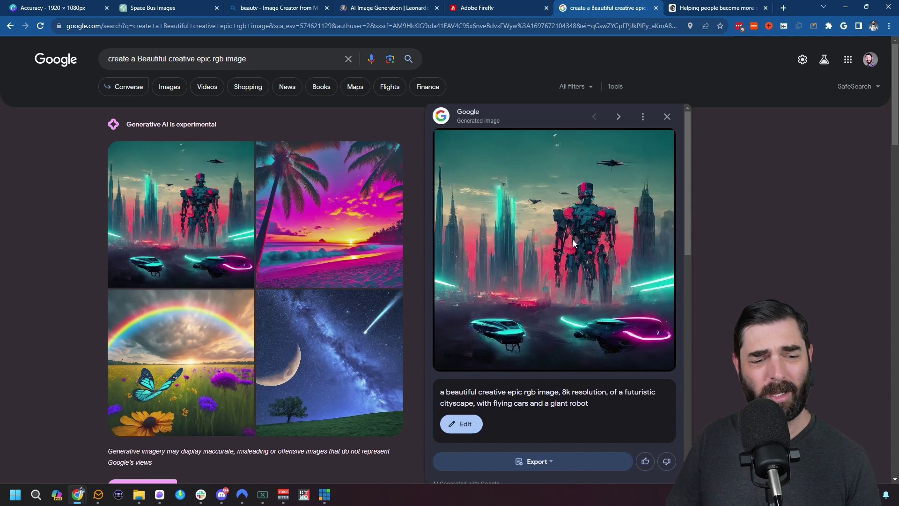
click(325, 366)
click(336, 238)
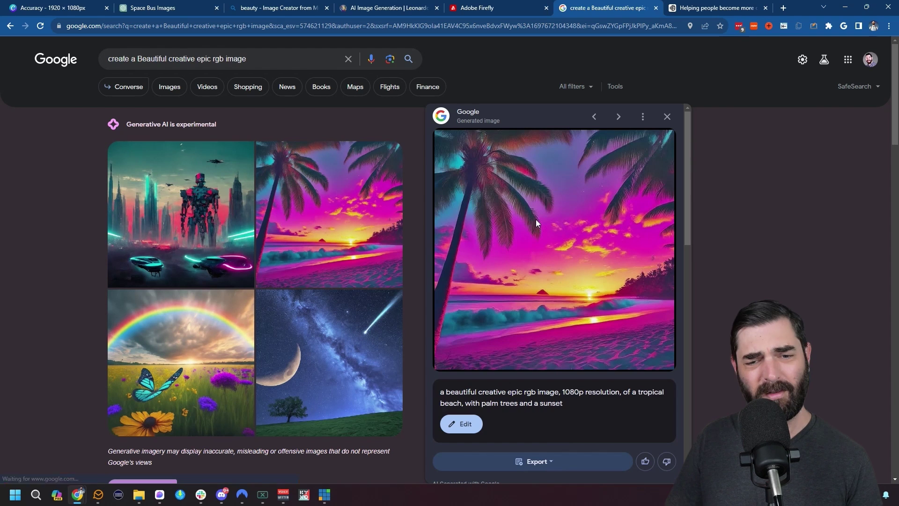
click(162, 351)
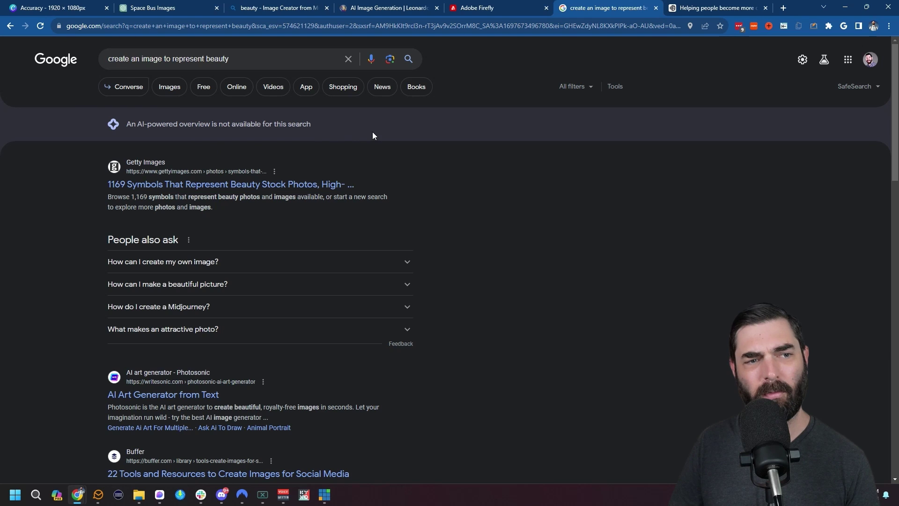
Run the Google search "create an image to represent beauty" again
click(408, 60)
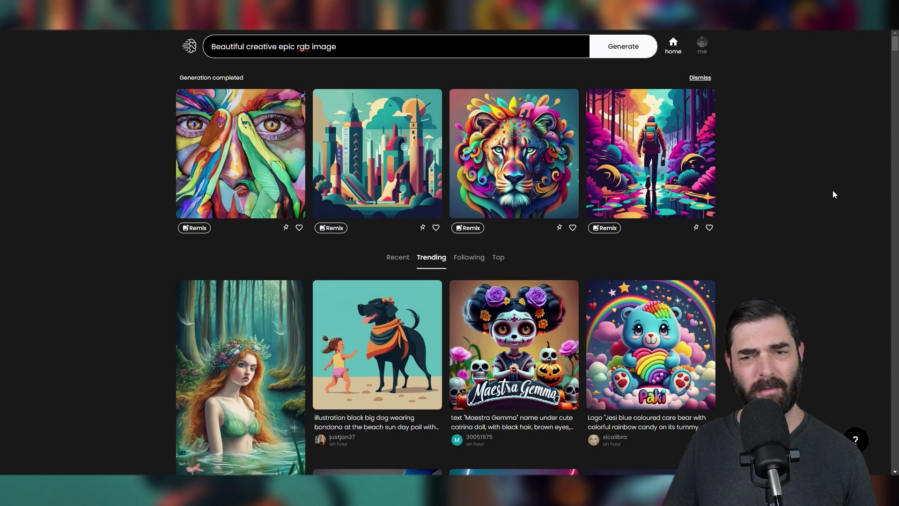
View Ideogram's four "Beautiful creative epic rgb image" results enlarged: painted face, city, lion and forest walker
click(253, 175)
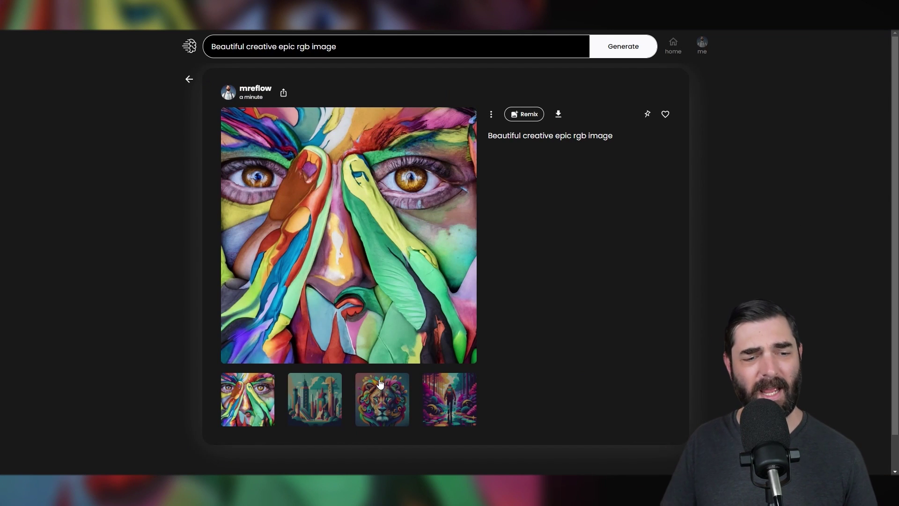
click(325, 403)
click(377, 407)
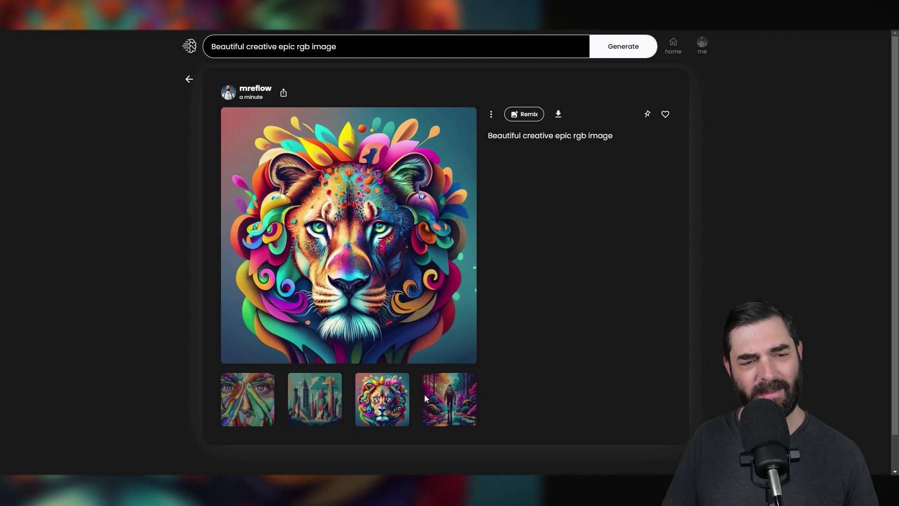
click(468, 422)
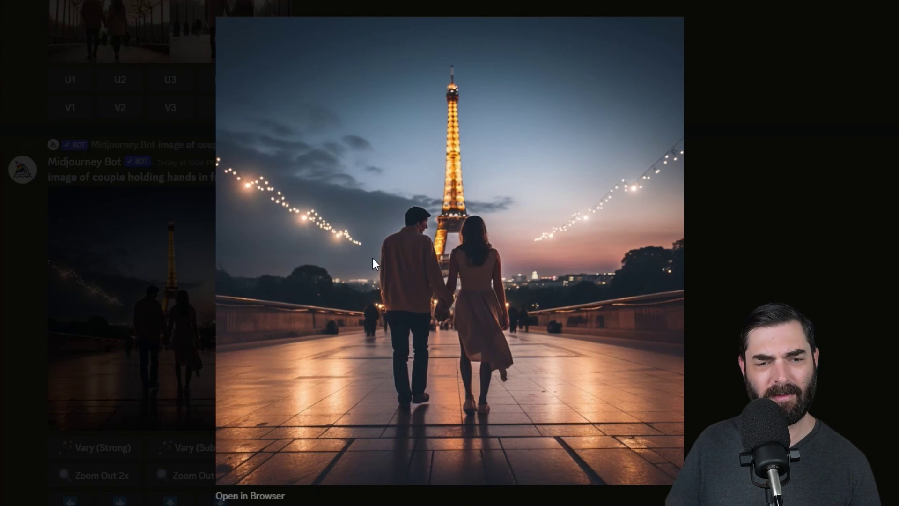
Close the enlarged Eiffel Tower night image in Discord and enlarge the "--style raw" grid of the couple holding hands
key(Escape)
scroll(170, 316, up, 7)
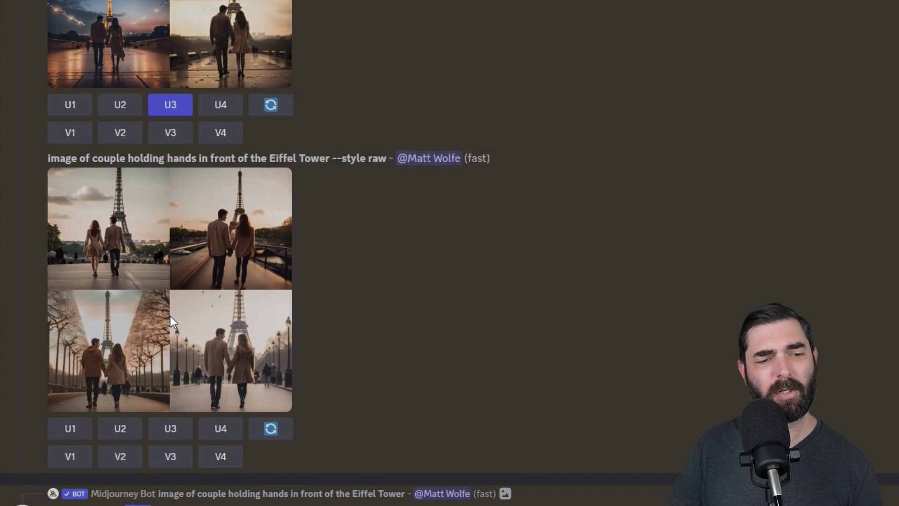
click(170, 316)
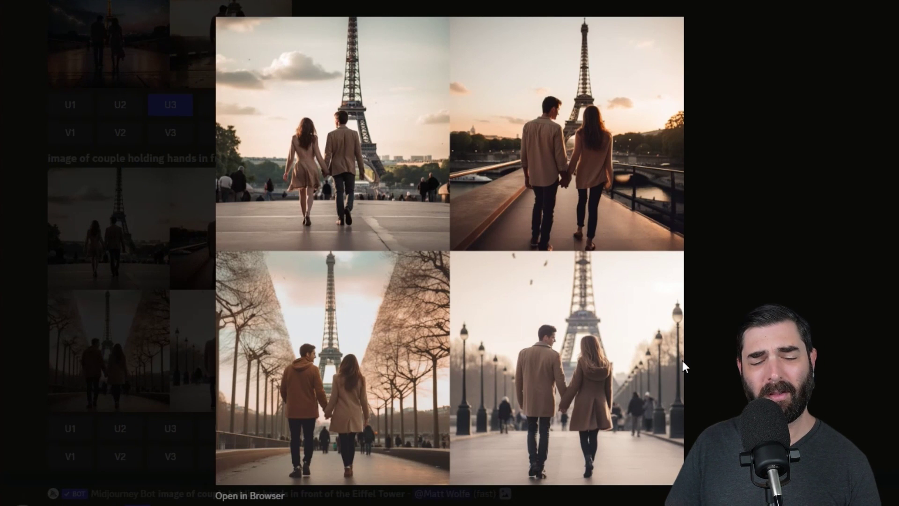
Browse DALL-E 3's enlarged images of the couple holding hands in front of the Eiffel Tower
key(Right)
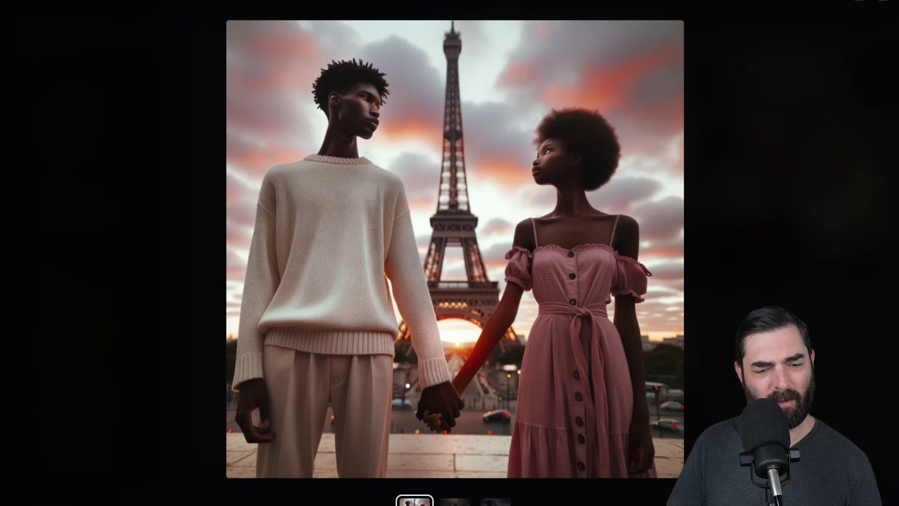
key(Right)
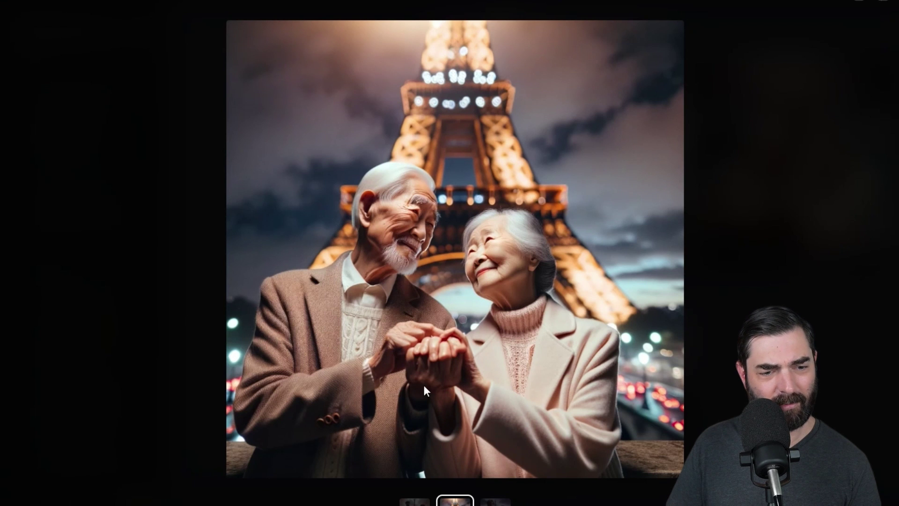
key(Right)
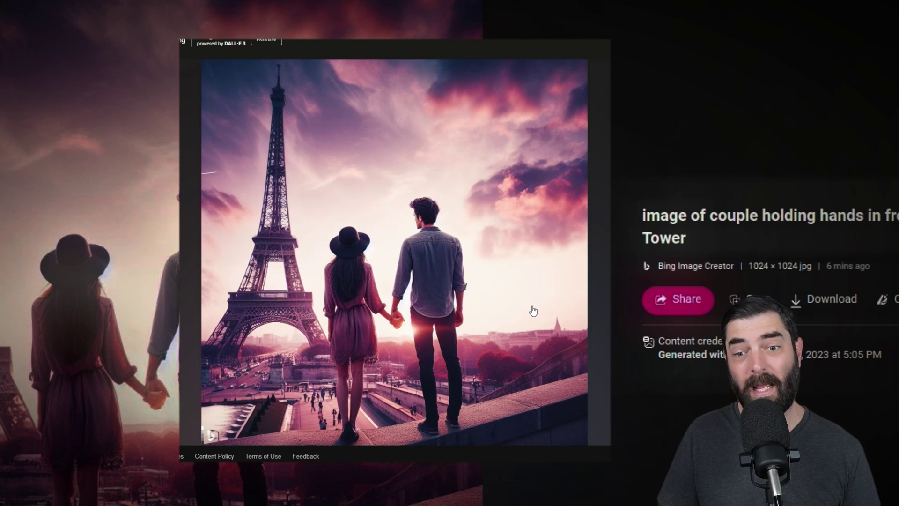
Browse Bing's enlarged Eiffel Tower couple images and view Leonardo's next couple image
click(596, 258)
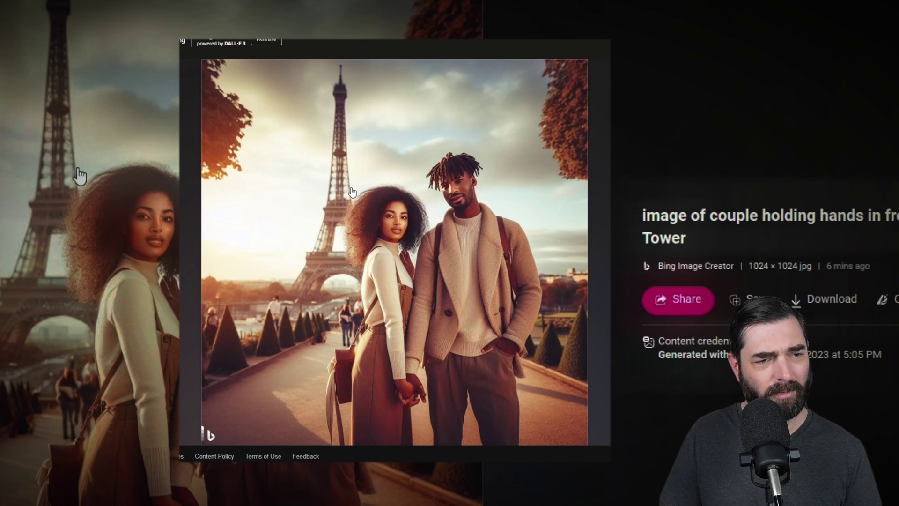
key(Right)
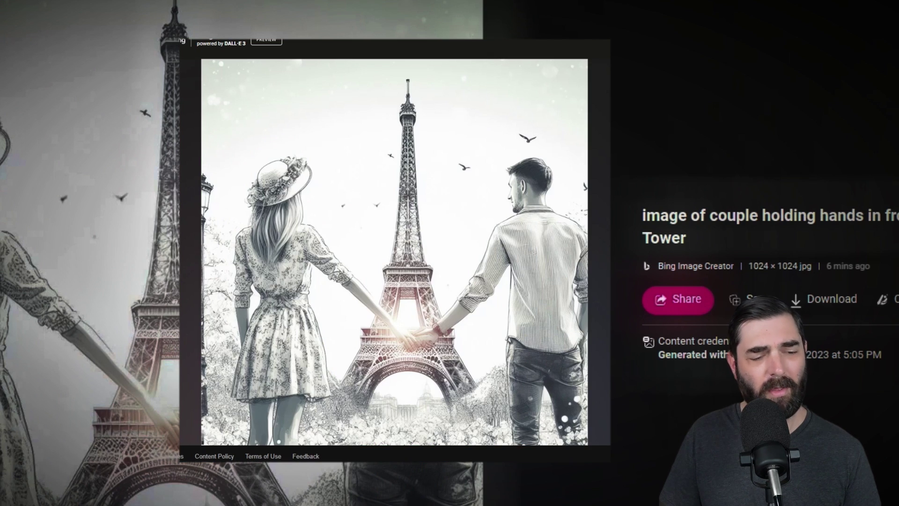
key(Right)
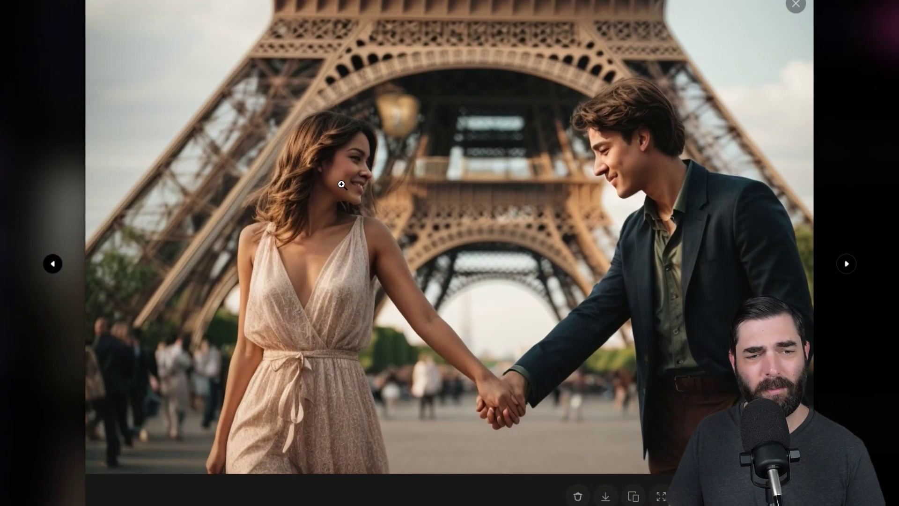
scroll(345, 189, down, 1)
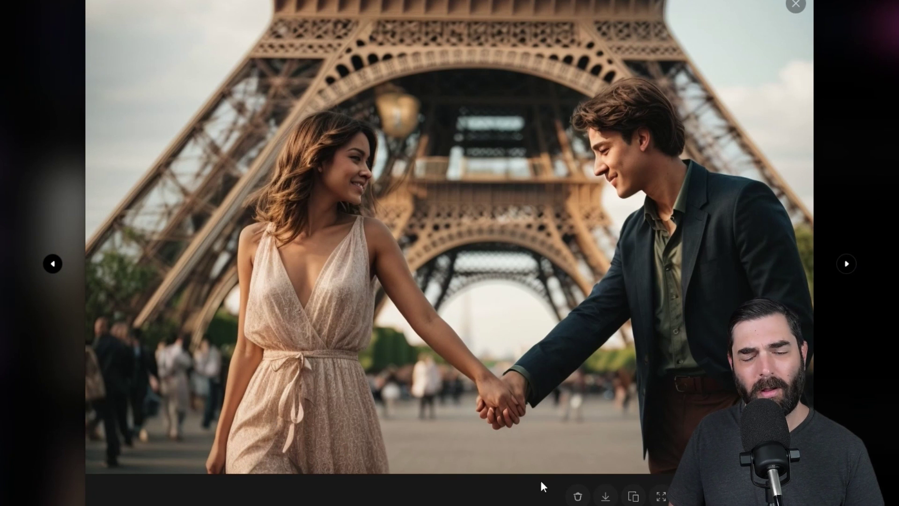
click(853, 265)
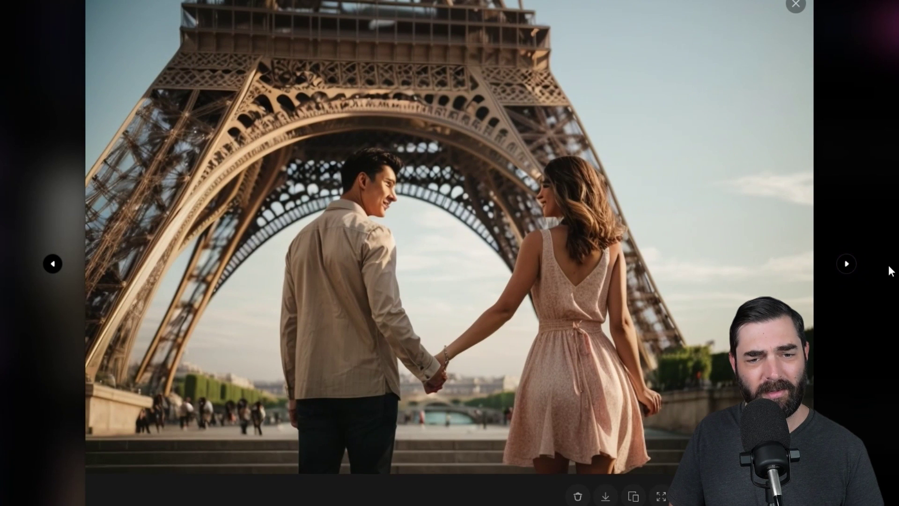
Enlarge Firefly's image of the couple beneath the American flag, inspect it and close the enlarged view
click(387, 201)
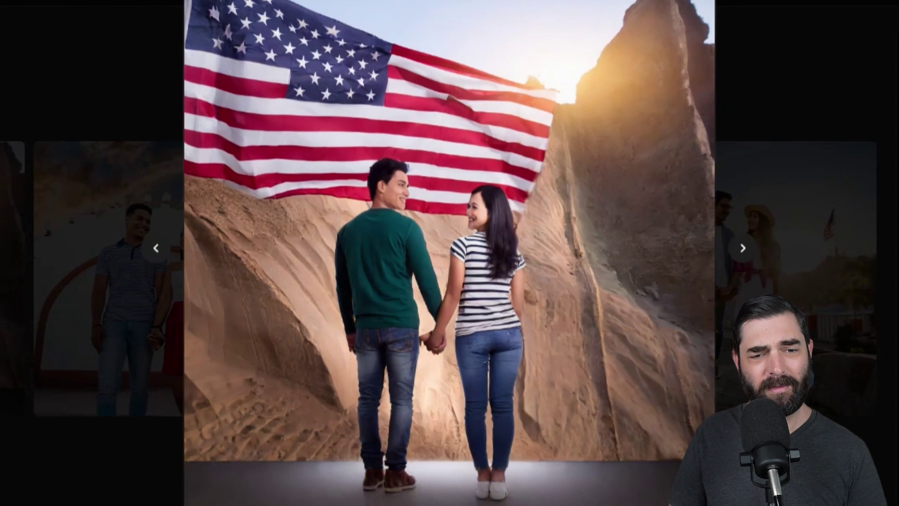
mouse_move(551, 369)
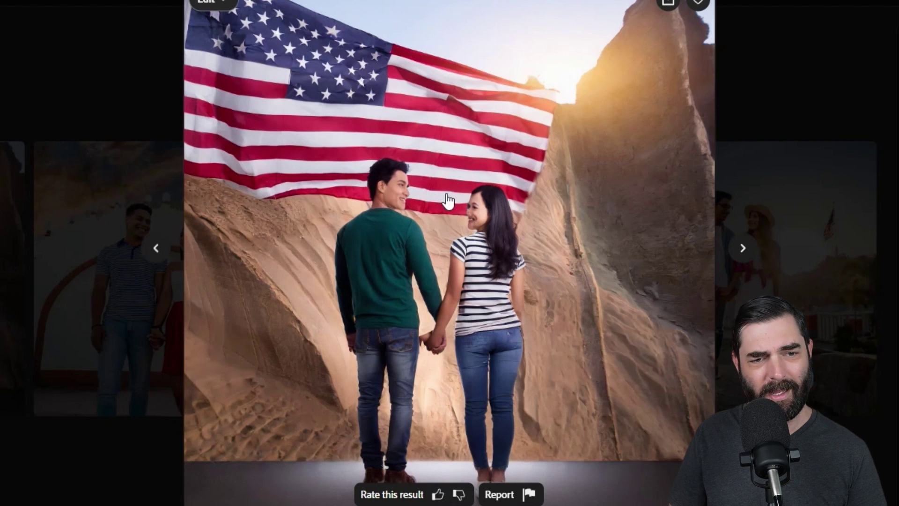
key(Escape)
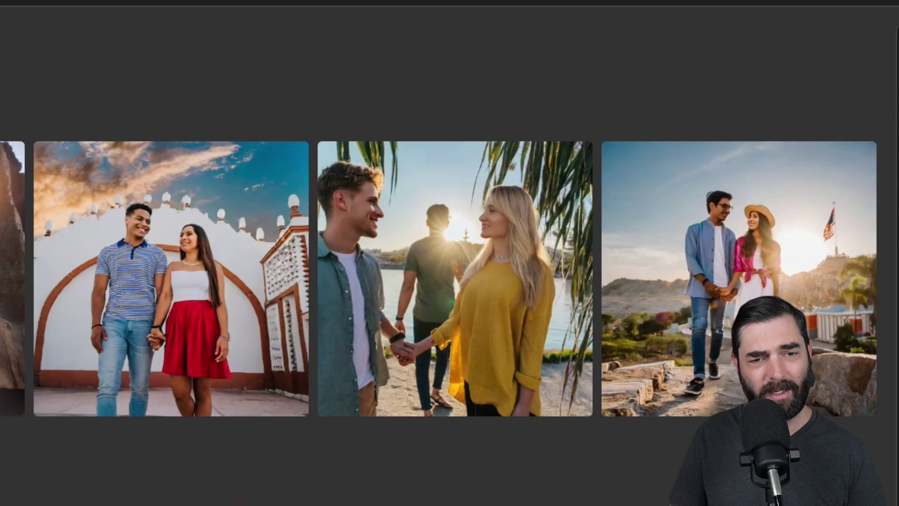
Enlarge Firefly's image of the couple by the water and browse through its other couple images
click(291, 235)
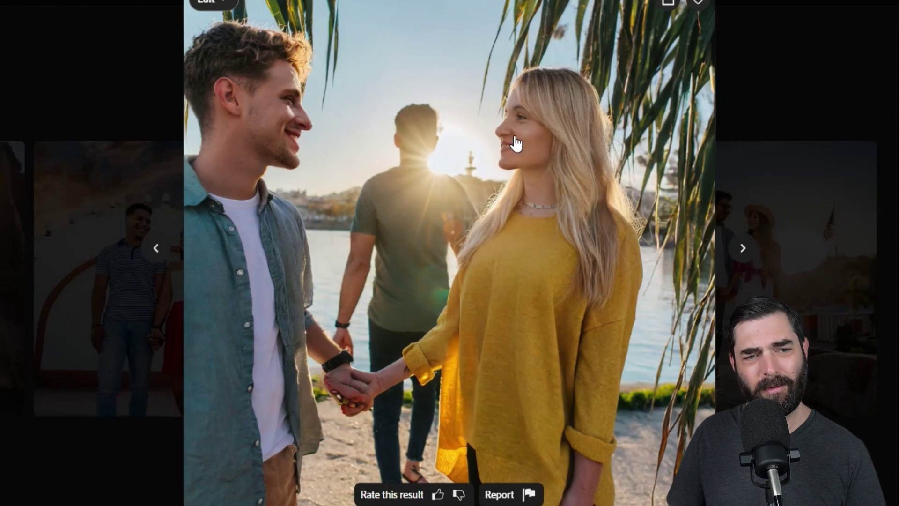
click(744, 251)
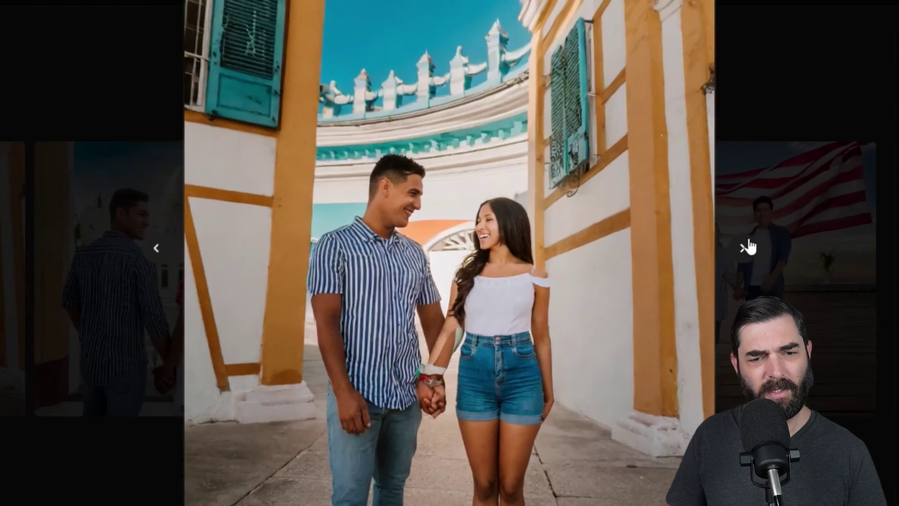
click(745, 247)
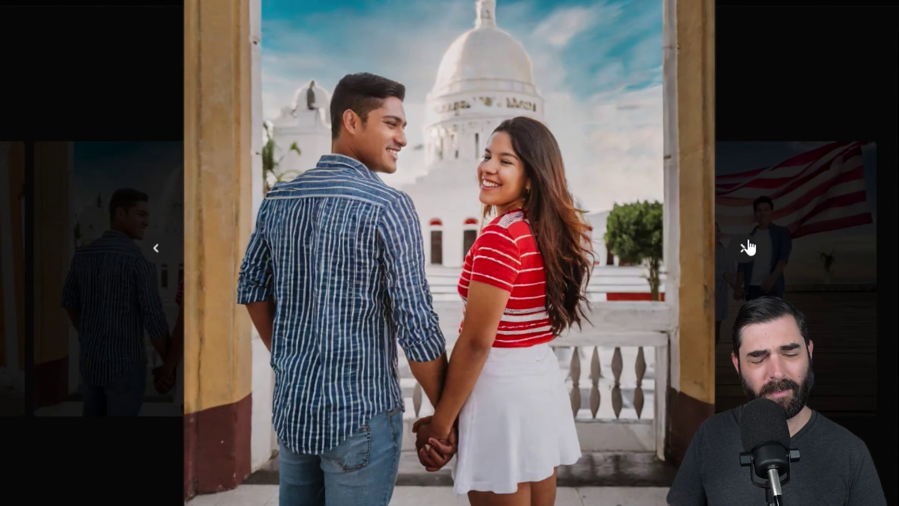
click(745, 251)
mouse_move(400, 395)
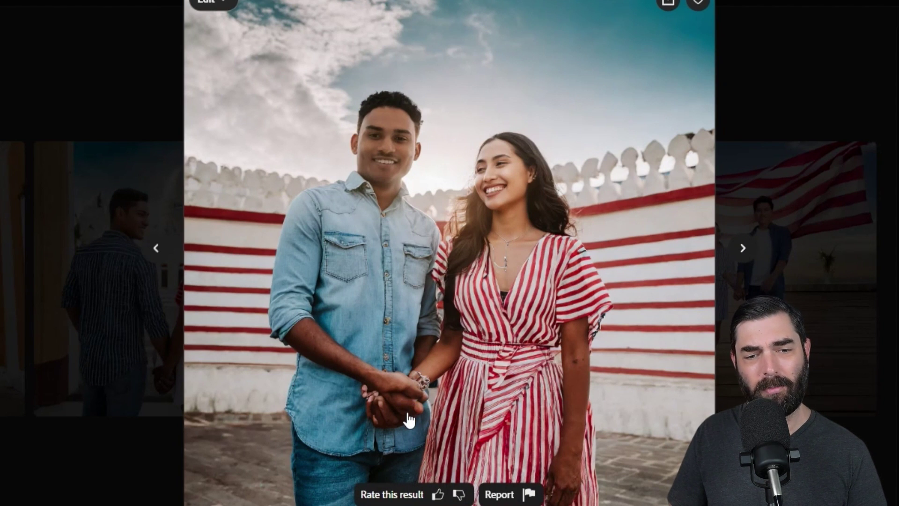
click(743, 248)
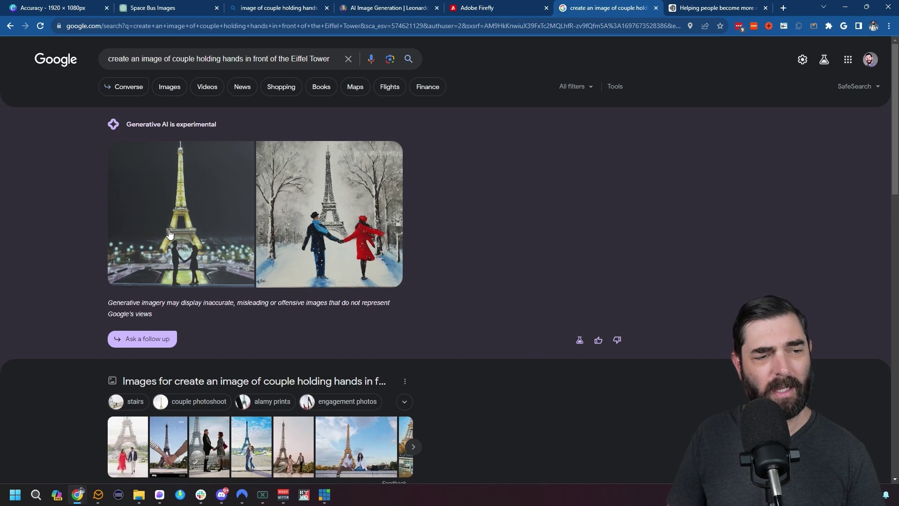
Open Google's generated Eiffel Tower couple images and compare the night scene with the snowy painting
click(170, 234)
key(Right)
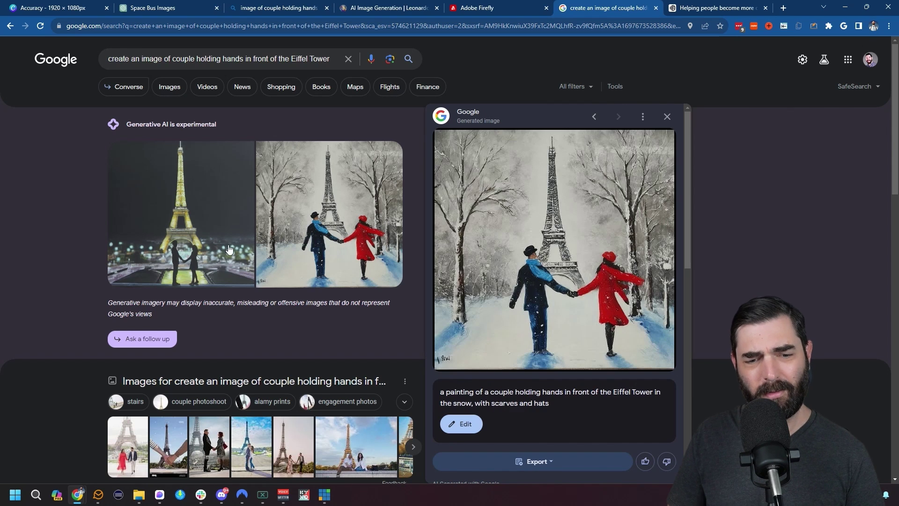
key(Left)
key(Right)
key(Left)
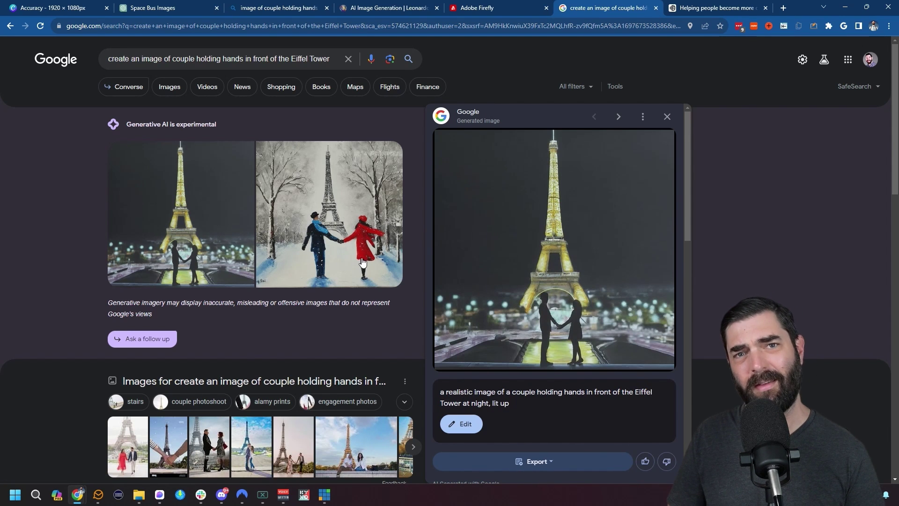
Switch to Ideogram and browse its enlarged images of the couple in front of the Eiffel Tower
key(ctrl+Tab)
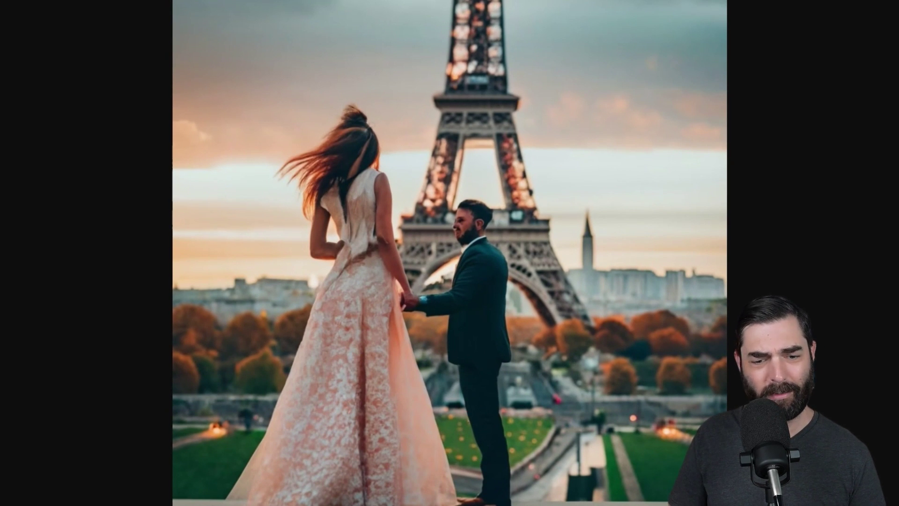
key(Right)
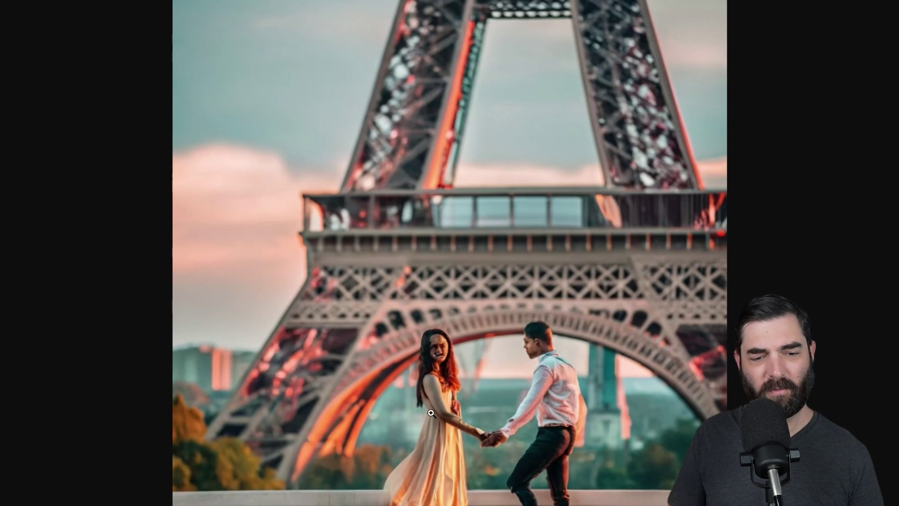
key(Right)
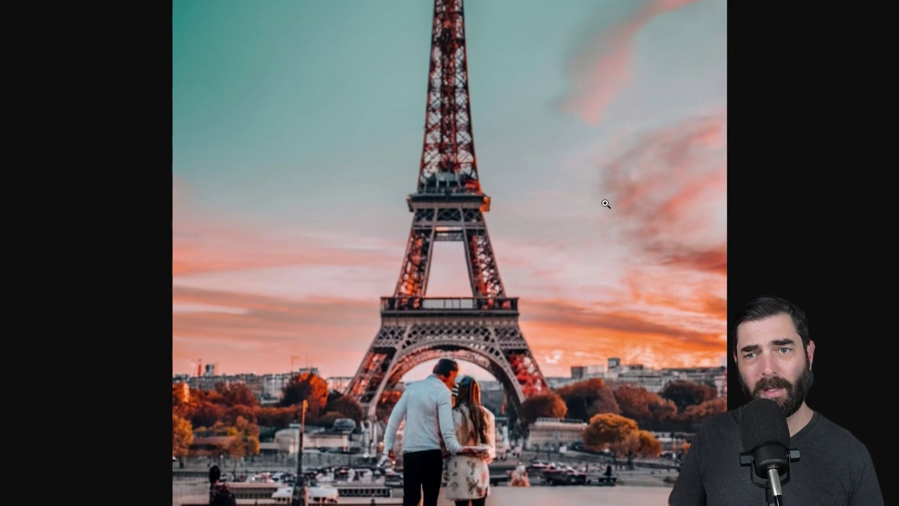
key(Right)
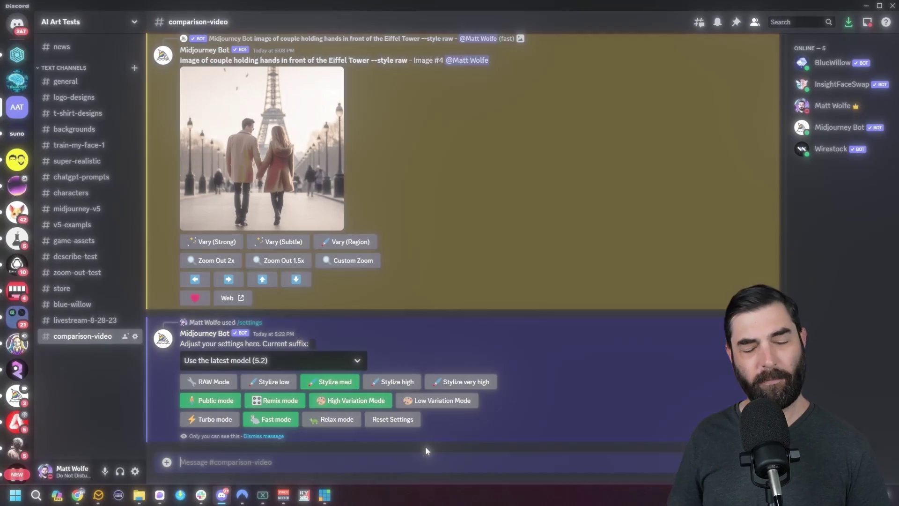
Open the Midjourney model version list in Discord and enlarge the "--style raw" anime girl grid
click(281, 360)
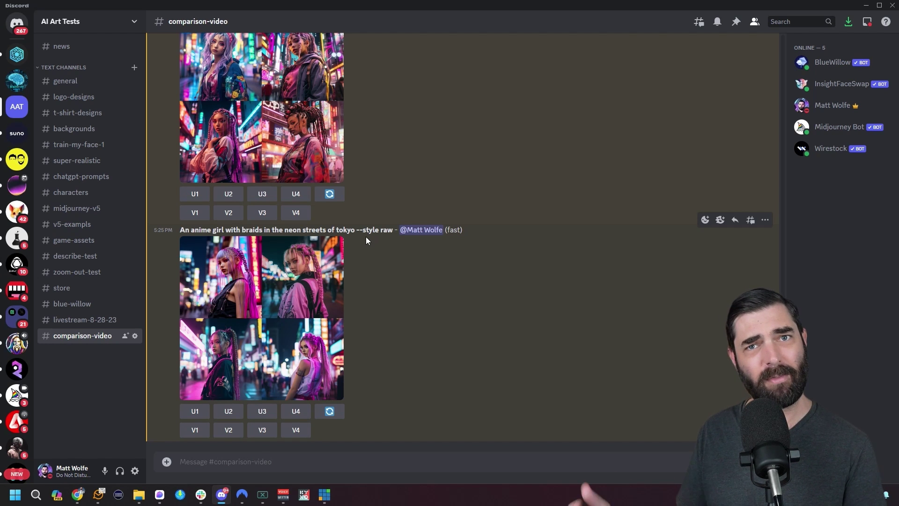
click(305, 292)
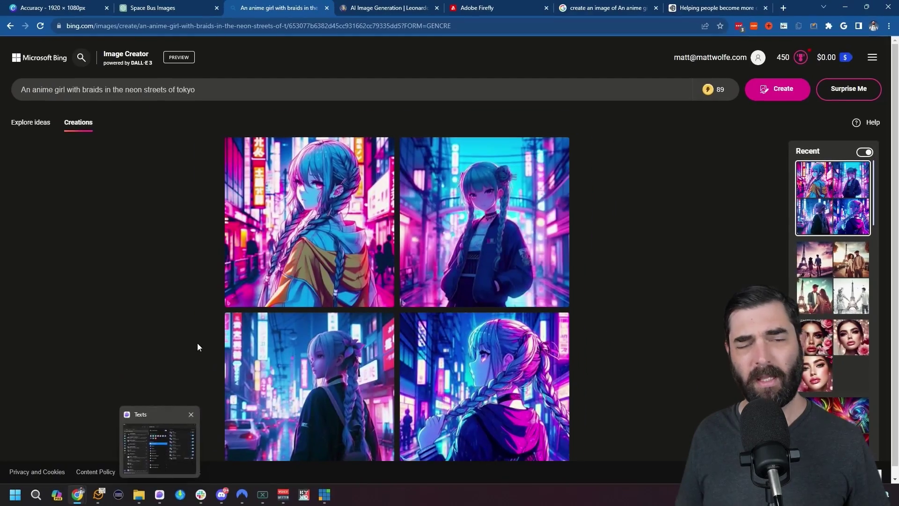
View Bing's four anime girl images enlarged and move on to Leonardo's next anime girl image
scroll(171, 318, down, 1)
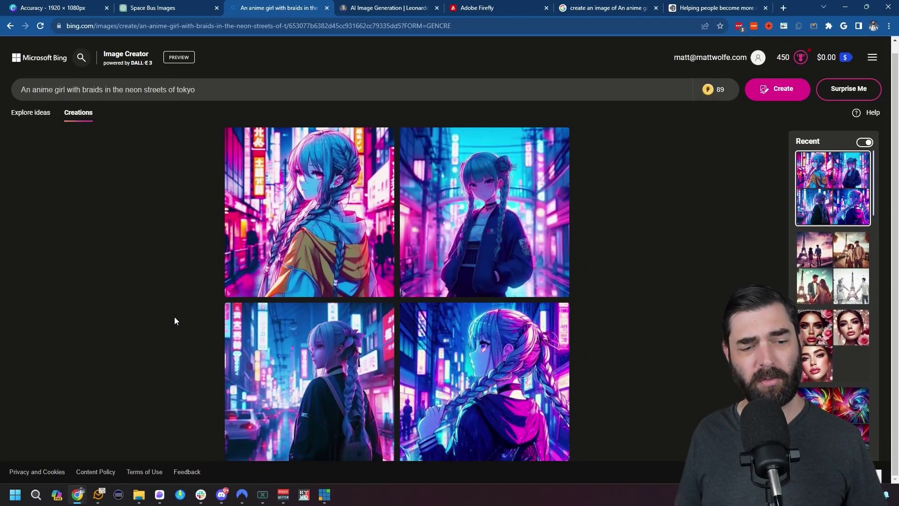
click(225, 280)
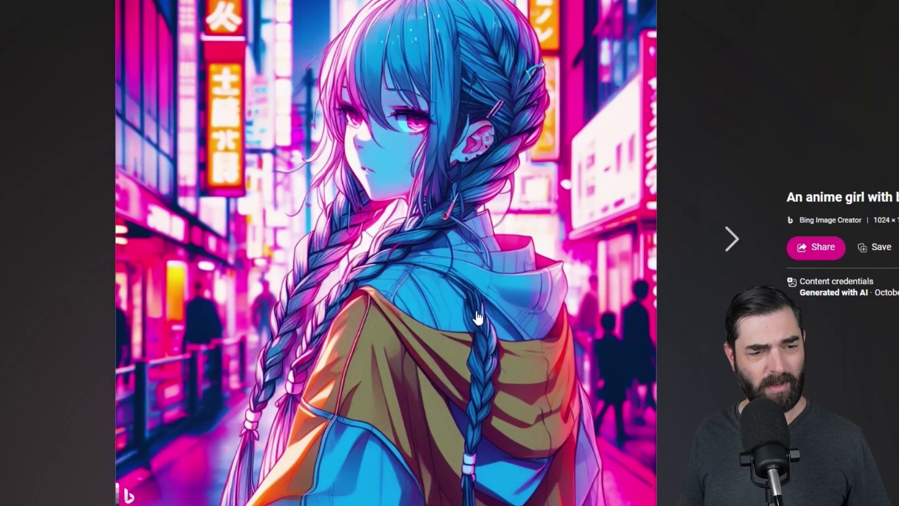
click(725, 242)
click(724, 242)
click(724, 243)
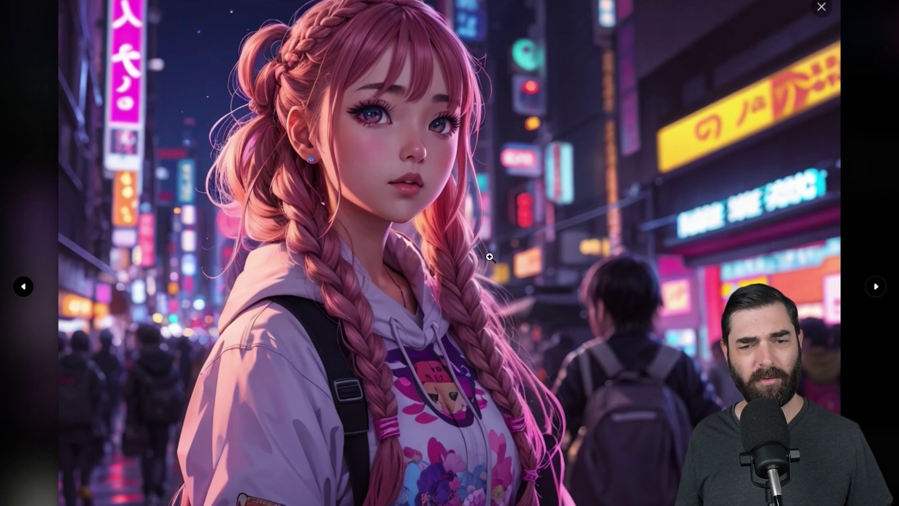
click(875, 290)
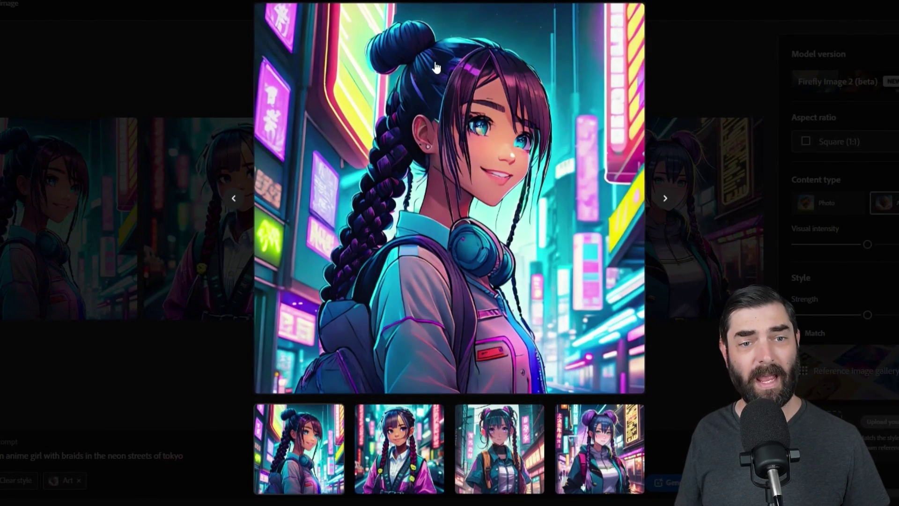
Browse Firefly's four enlarged images of the anime girl with braids in neon Tokyo
mouse_move(427, 133)
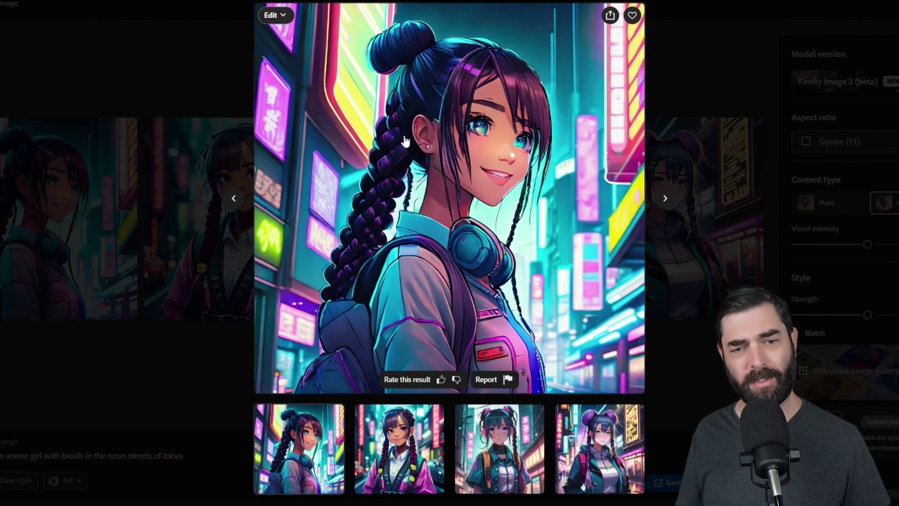
click(665, 199)
click(665, 199)
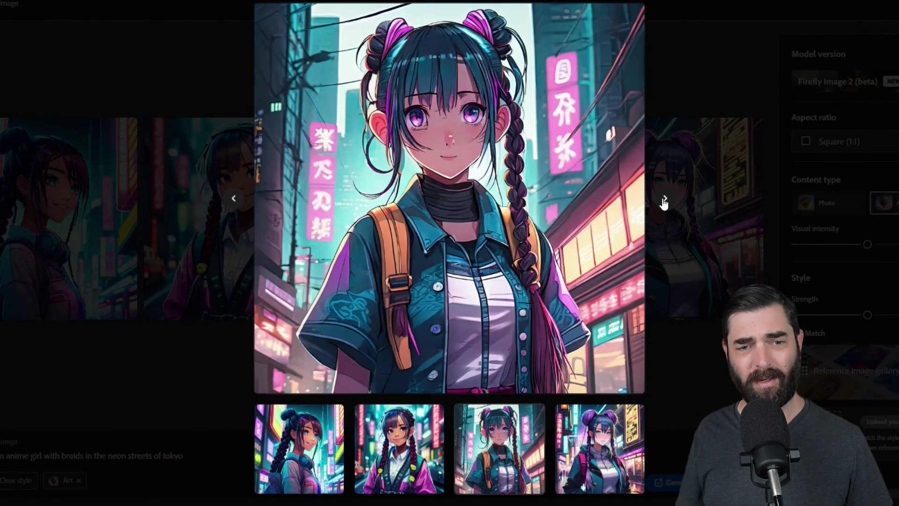
click(664, 200)
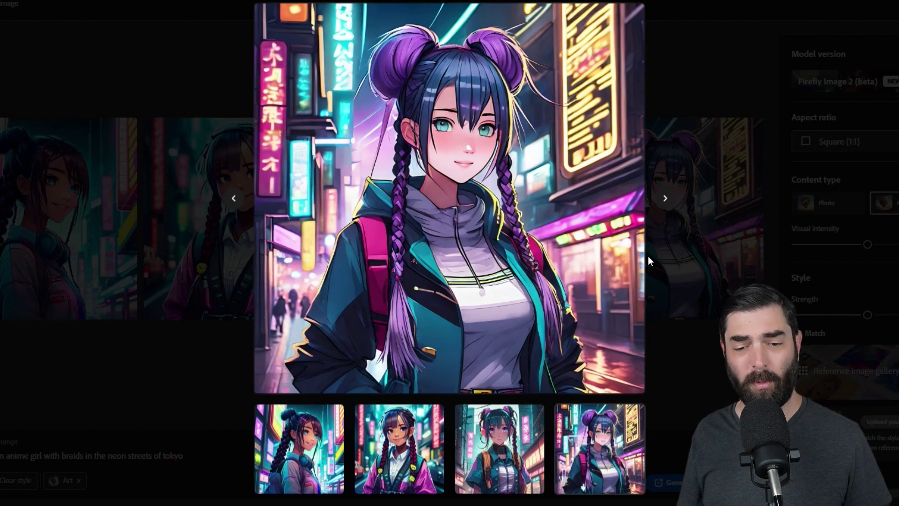
Inspect Google's two anime character illustrations, the monster fight and the motorcycle rider, and close the image preview
mouse_move(493, 159)
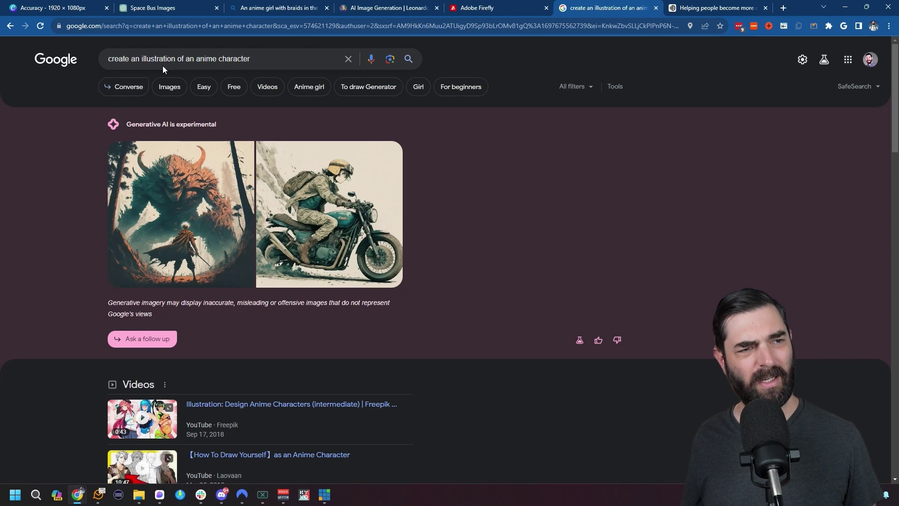
click(197, 220)
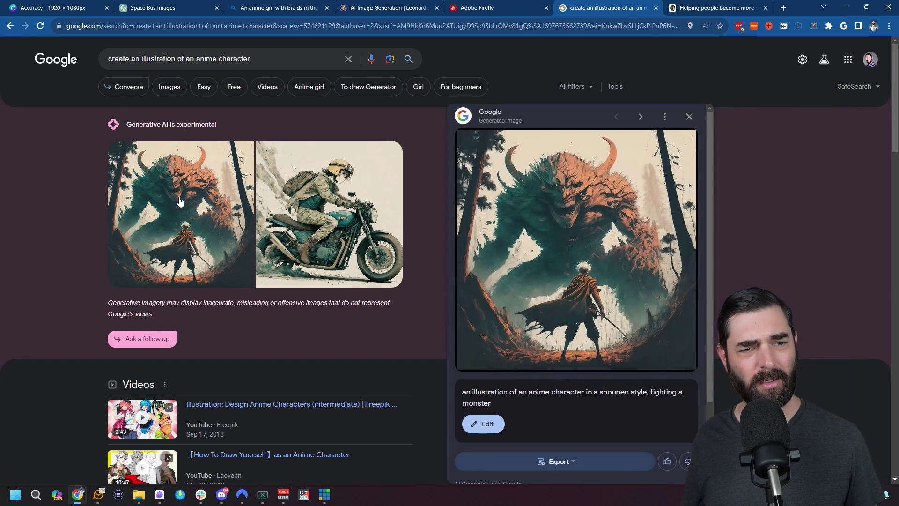
click(353, 255)
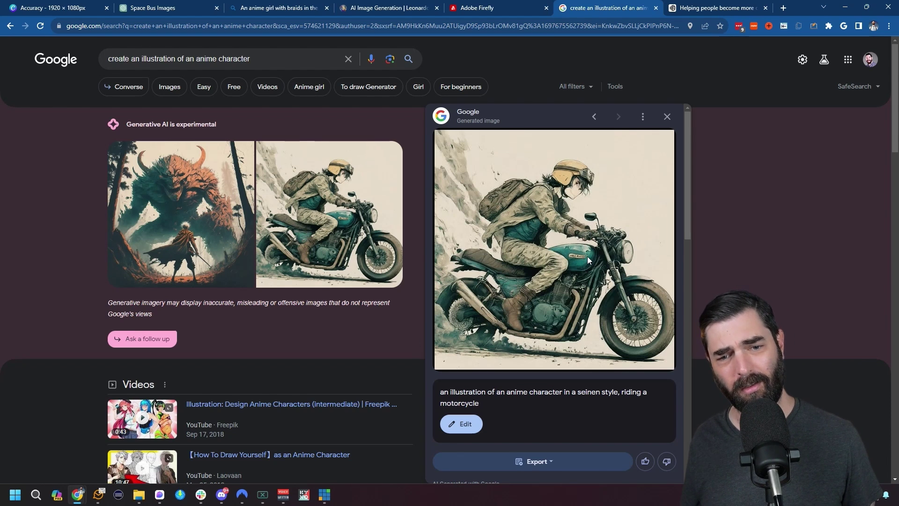
click(667, 117)
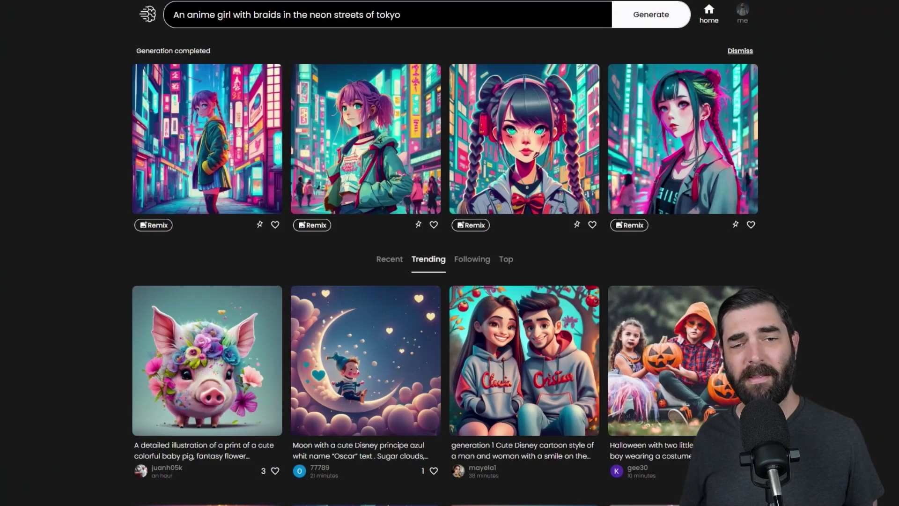
Browse Ideogram's first three enlarged images of the anime girl with braids in neon Tokyo
click(181, 155)
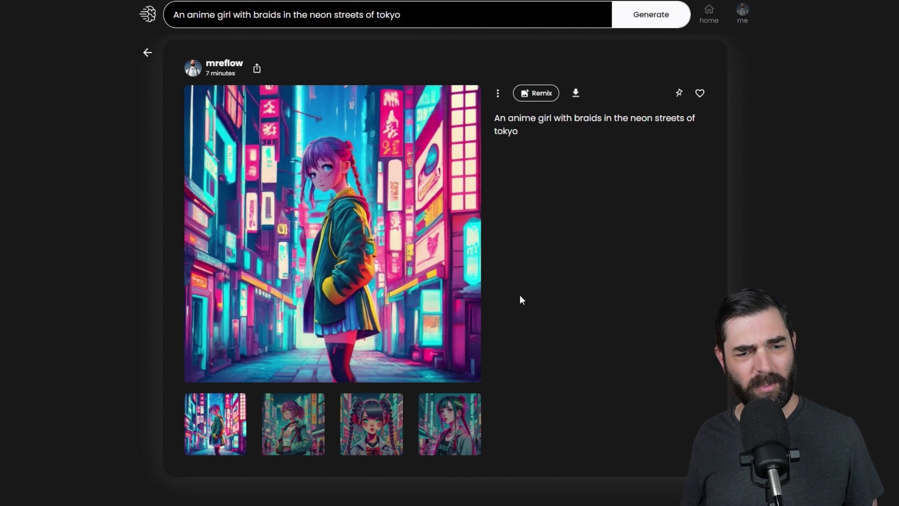
click(305, 436)
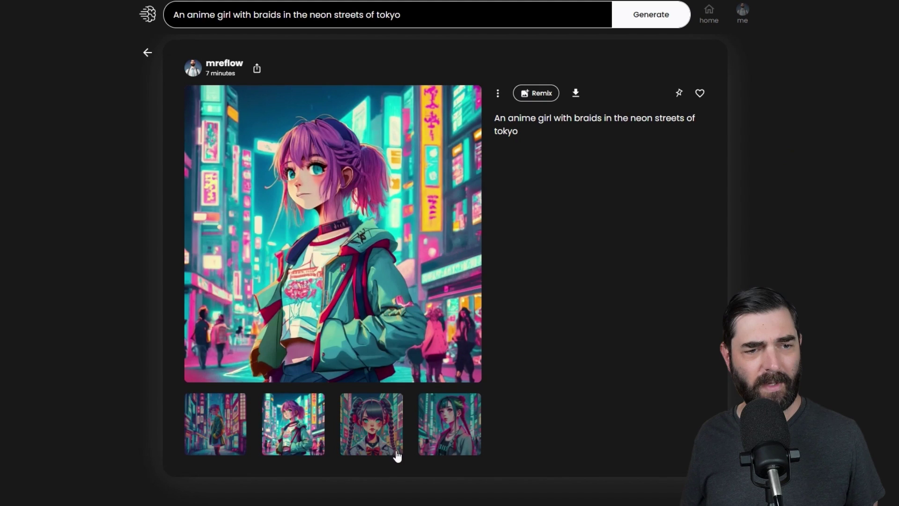
click(374, 423)
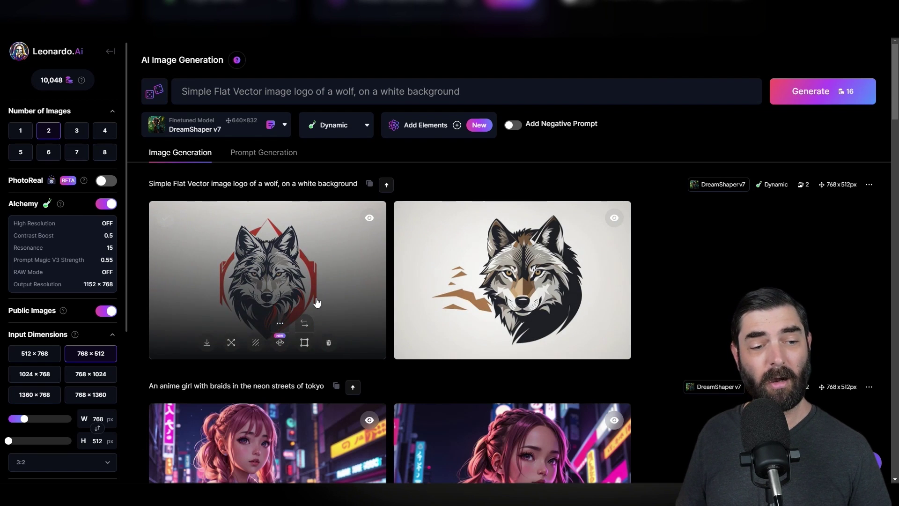
View Leonardo's two flat vector wolf logos enlarged and look through its list of finetuned models
click(317, 301)
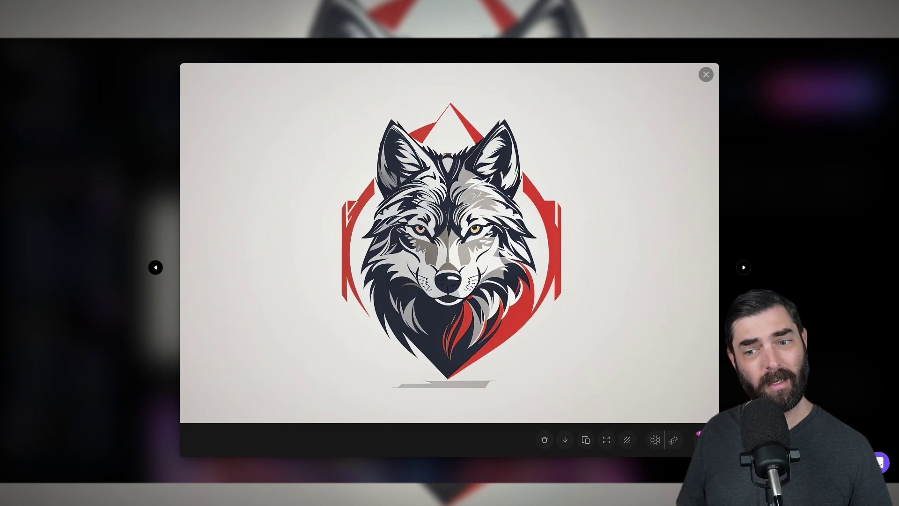
click(744, 267)
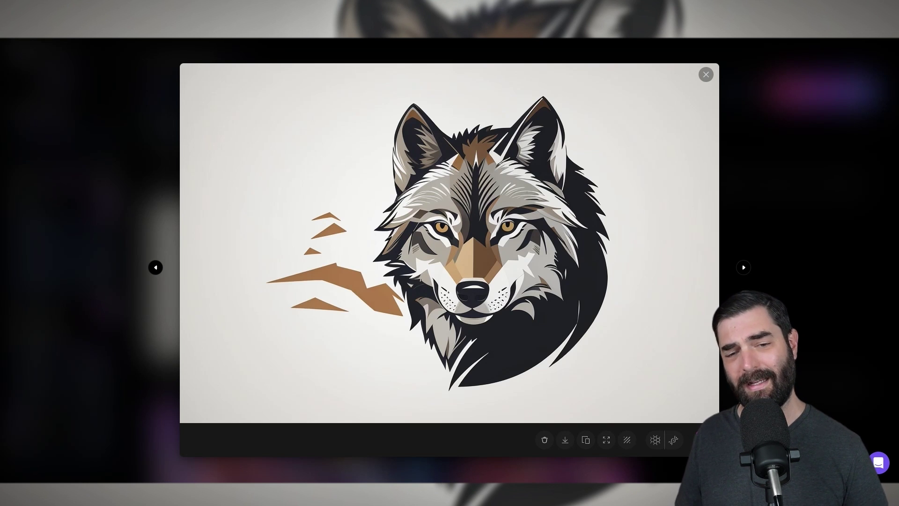
key(Escape)
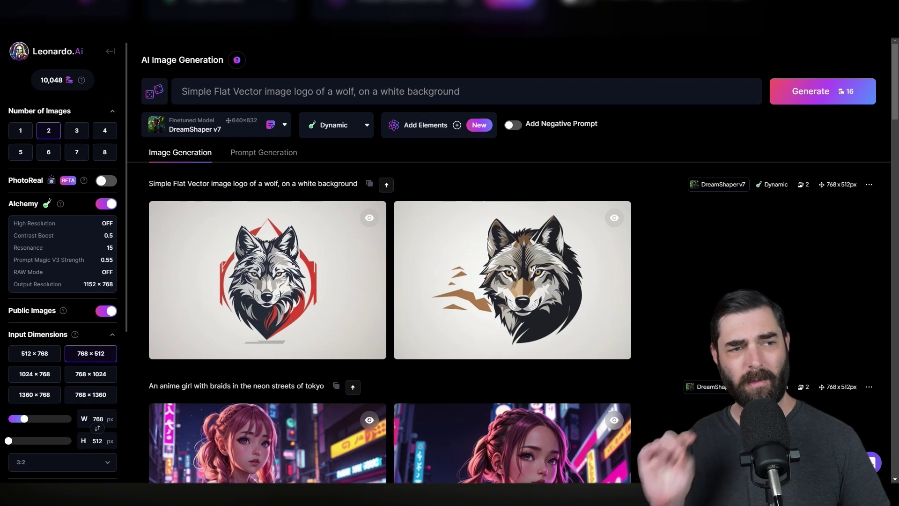
click(283, 126)
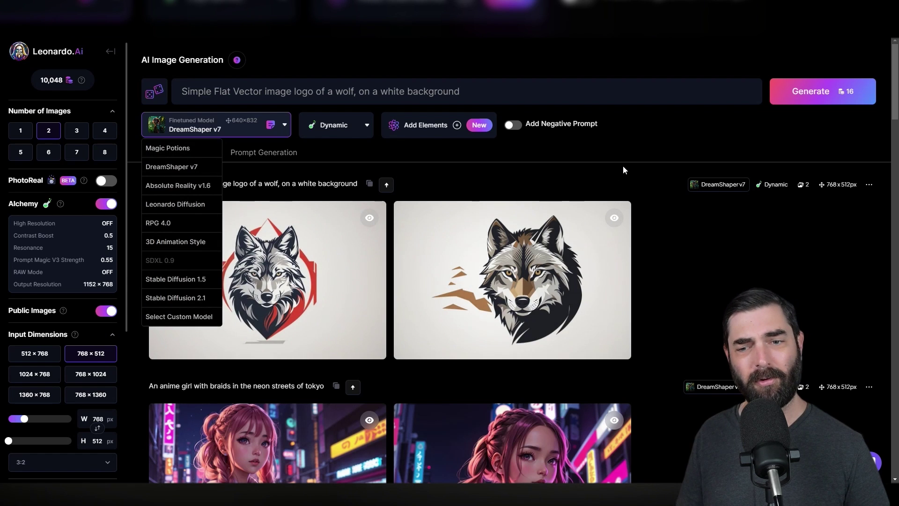
click(623, 176)
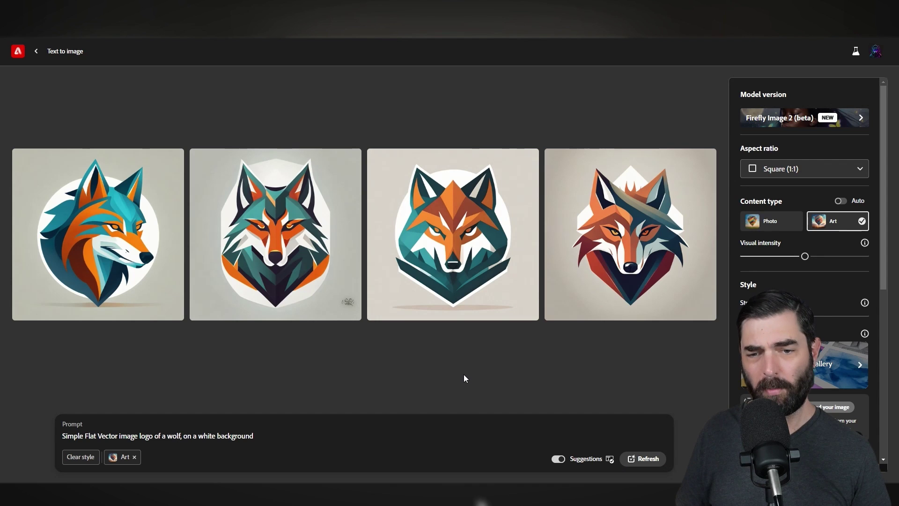
Browse Firefly's first three flat vector wolf logos enlarged and close the preview
mouse_move(98, 257)
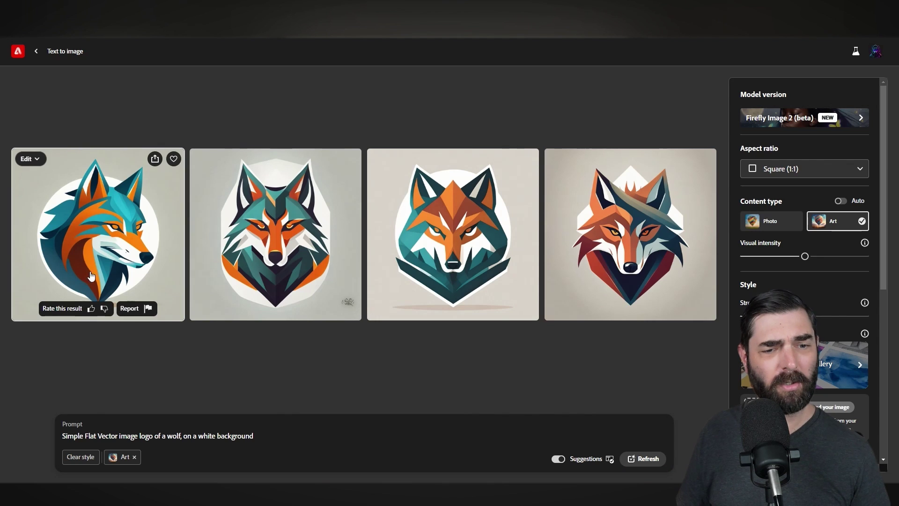
click(98, 235)
click(395, 409)
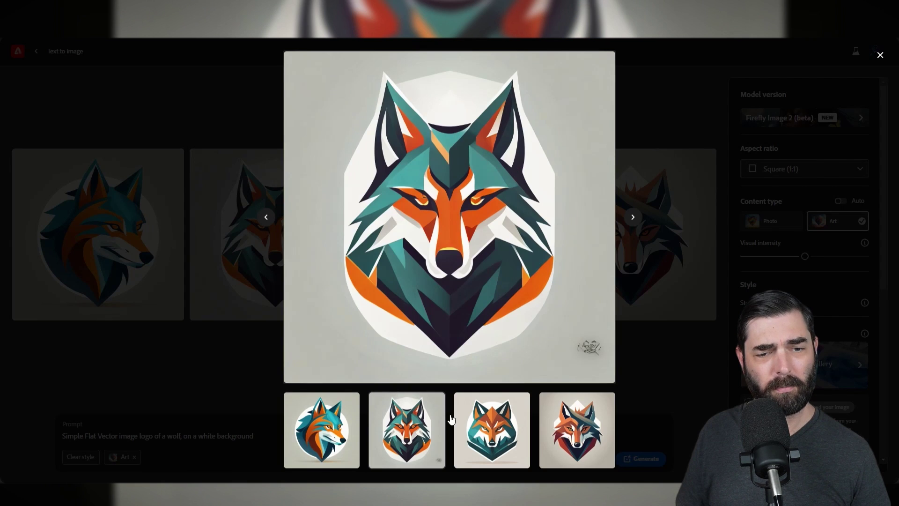
click(487, 425)
key(Escape)
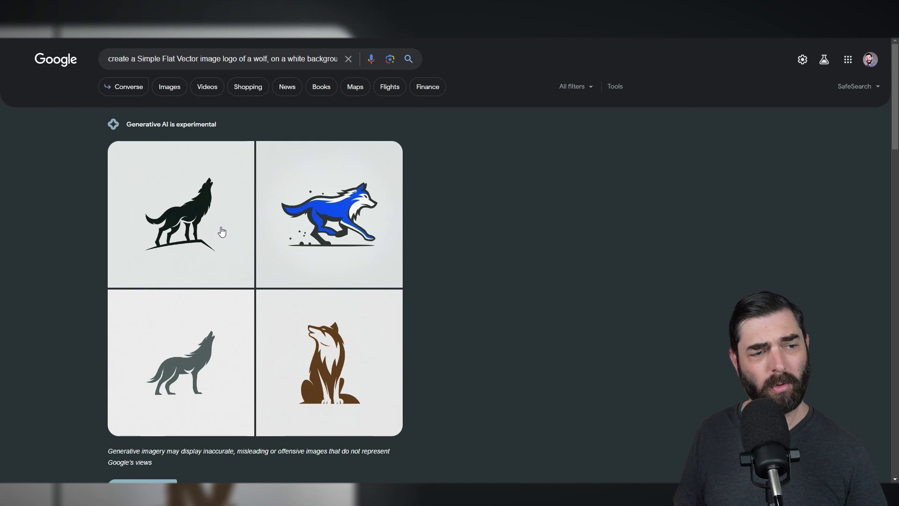
Inspect Google's four generated wolf logos in the preview: black howling, brown sitting, grey howling and blue running
click(222, 231)
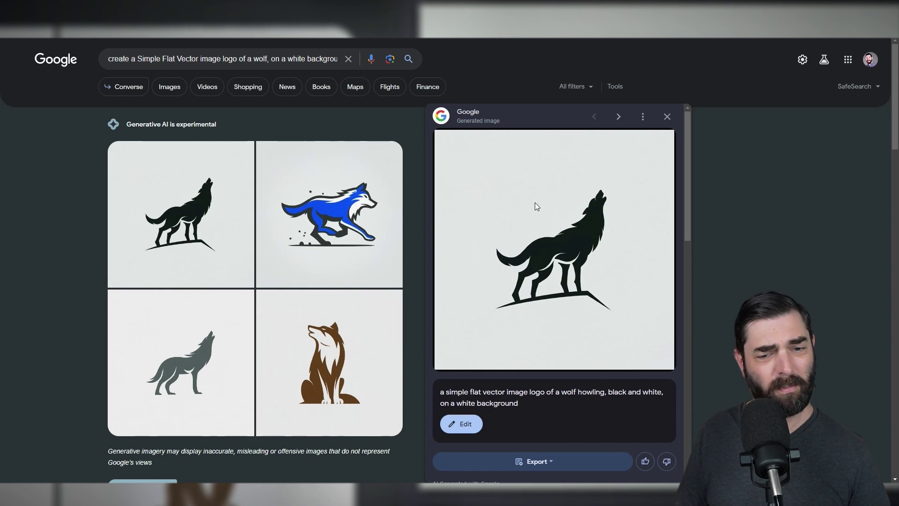
click(347, 396)
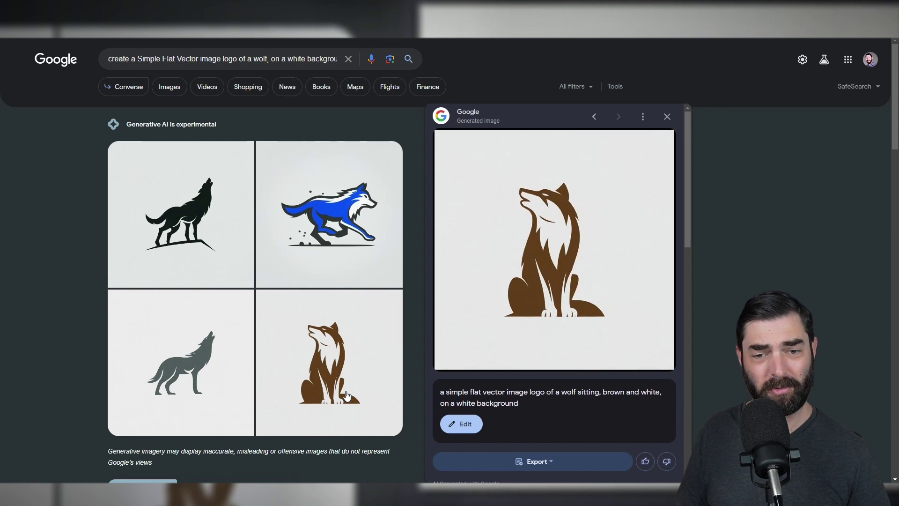
click(190, 371)
click(320, 222)
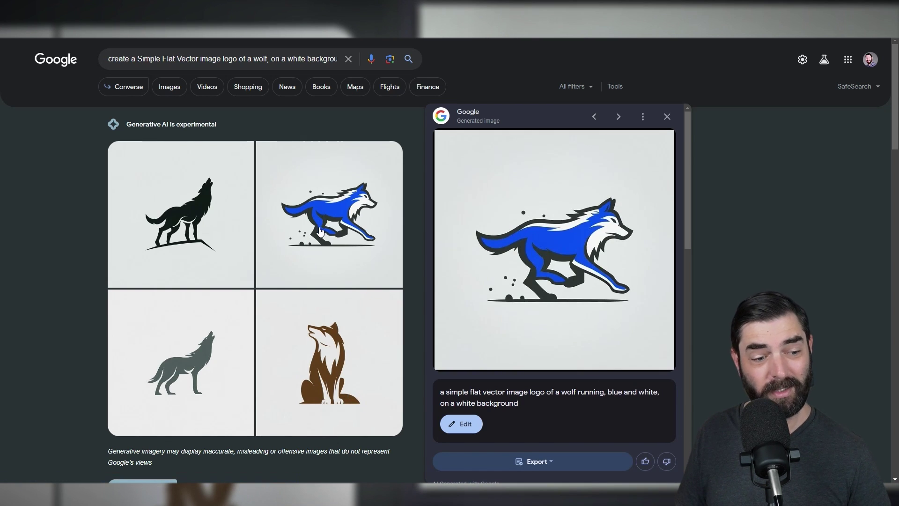
key(Left)
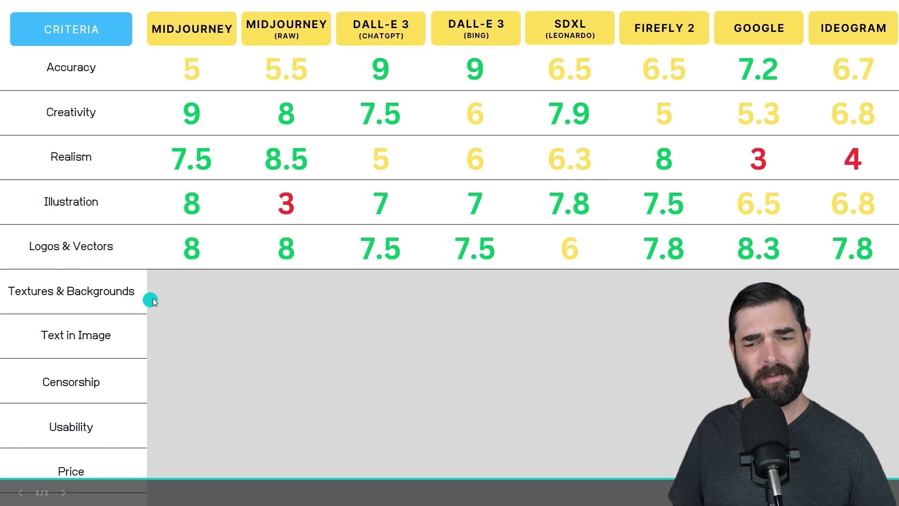
Switch to Discord and examine Midjourney's "colorful circuitry --tile" grids, both standard and "--style raw"
click(147, 273)
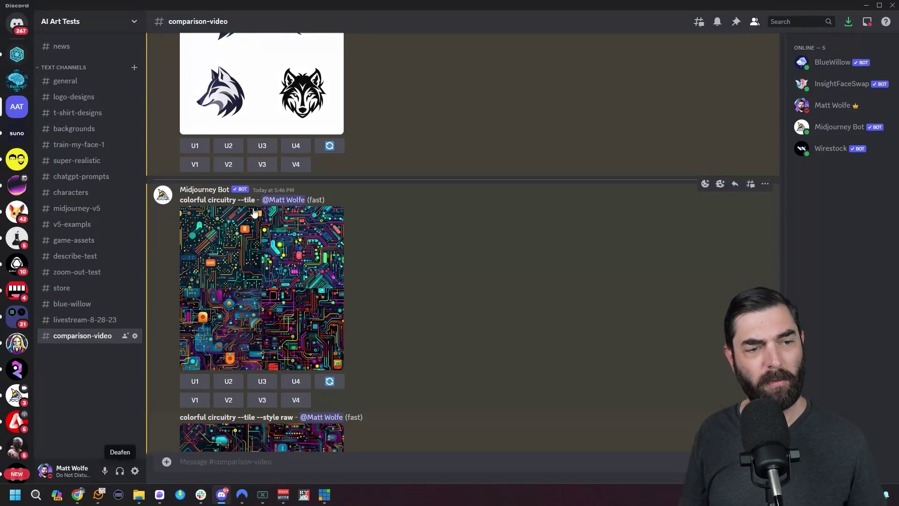
scroll(544, 304, down, 4)
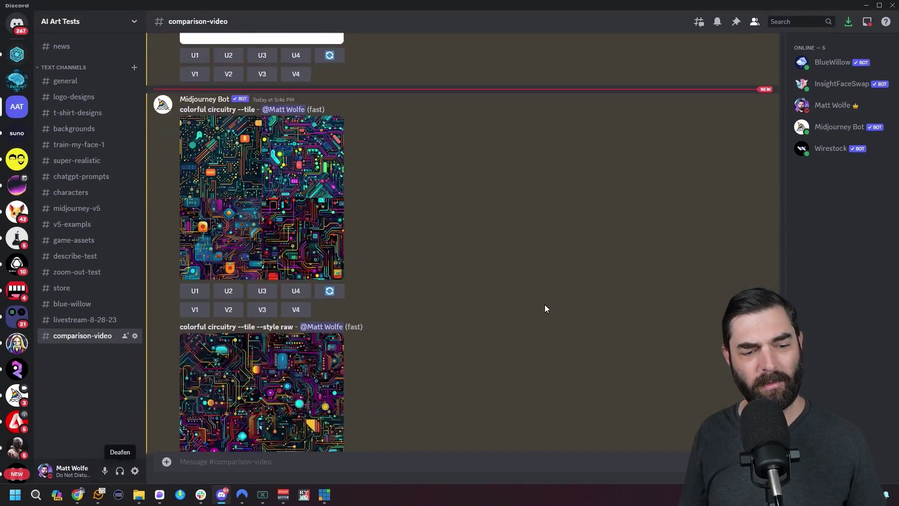
click(262, 319)
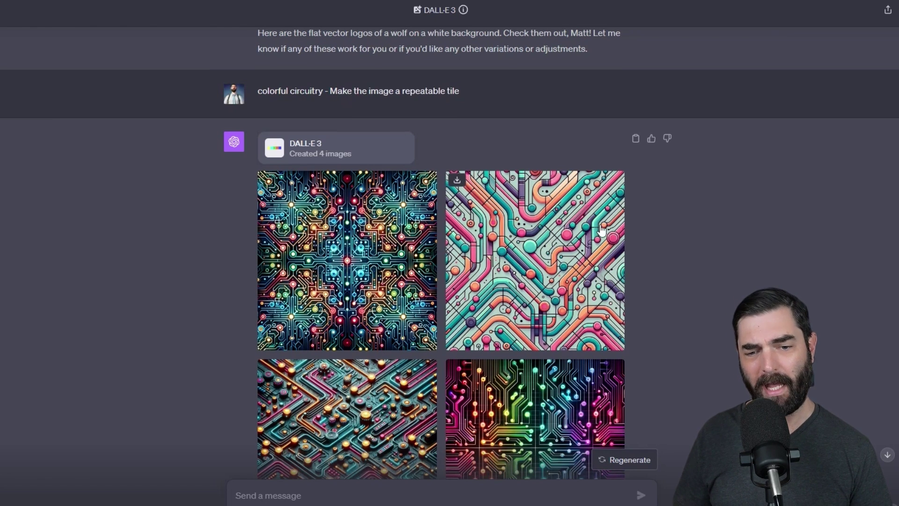
Set the downloaded DALL-E circuit tile, followed by the downloaded Midjourney colorful circuitry tile, as the desktop background
scroll(520, 55, down, 3)
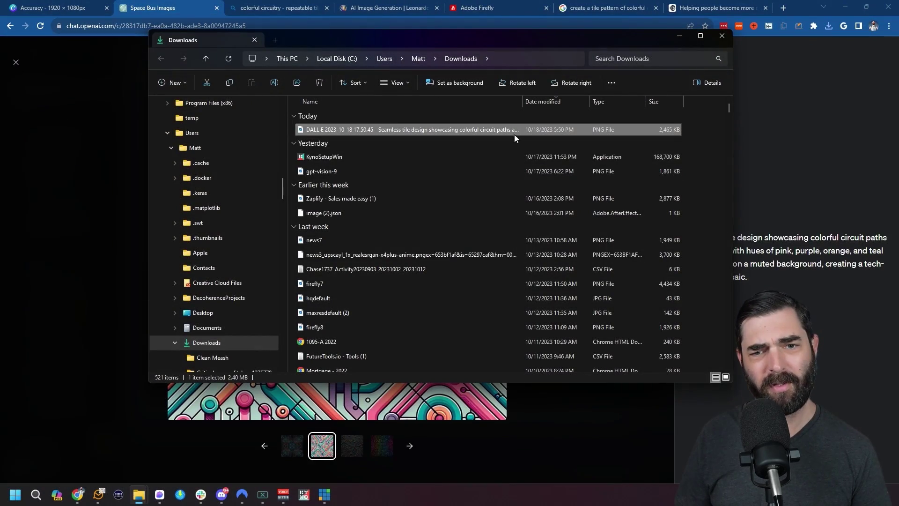
right_click(396, 123)
click(433, 207)
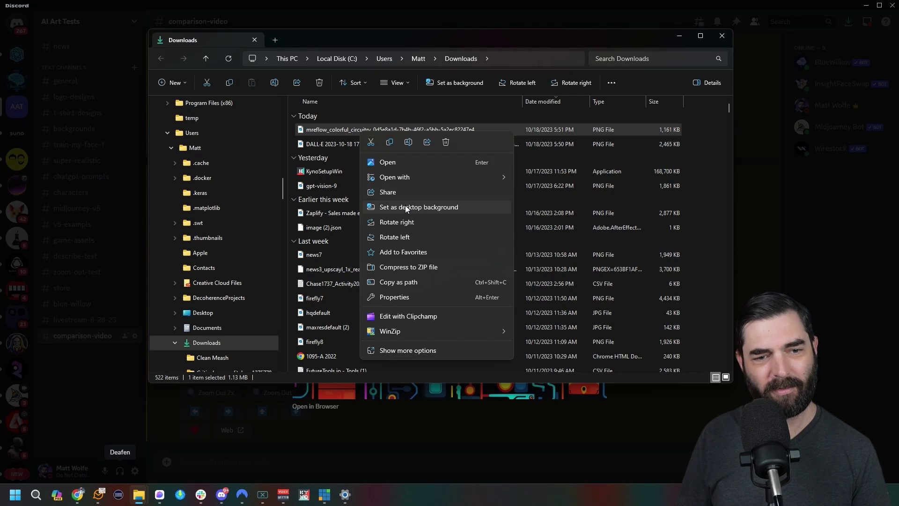
click(406, 207)
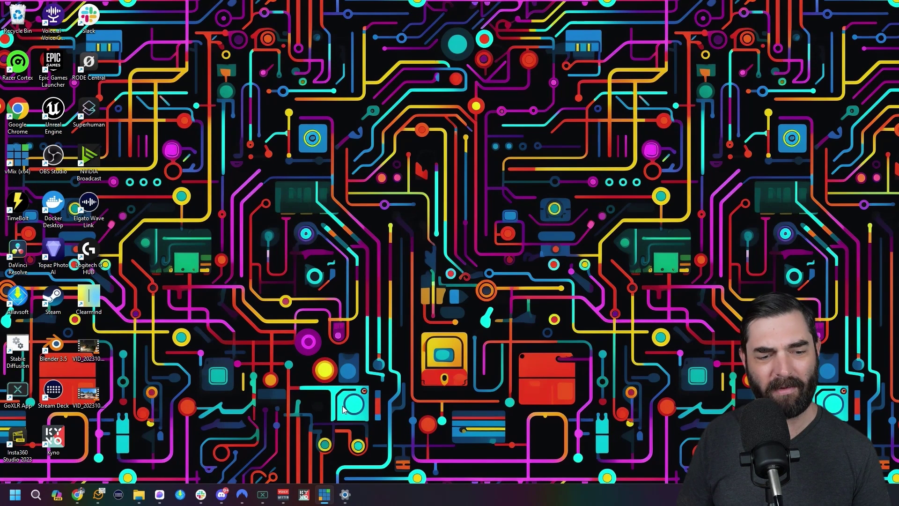
Return to ChatGPT in Chrome, close the enlarged circuit tile and look over the four DALL-E 3 tile designs
click(77, 494)
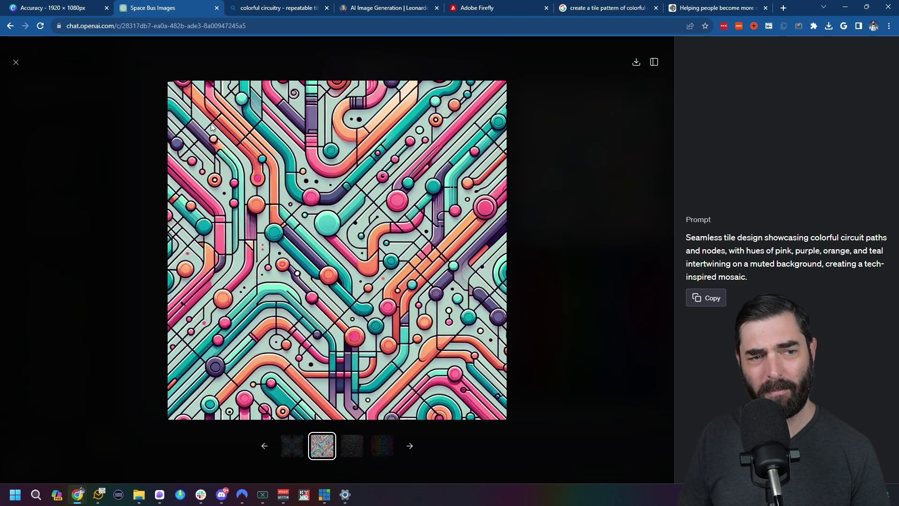
click(659, 87)
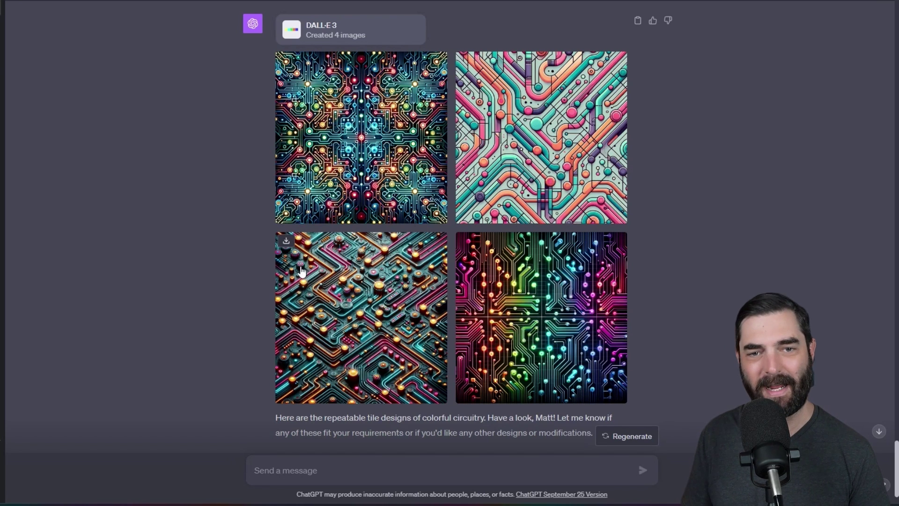
scroll(681, 370, down, 1)
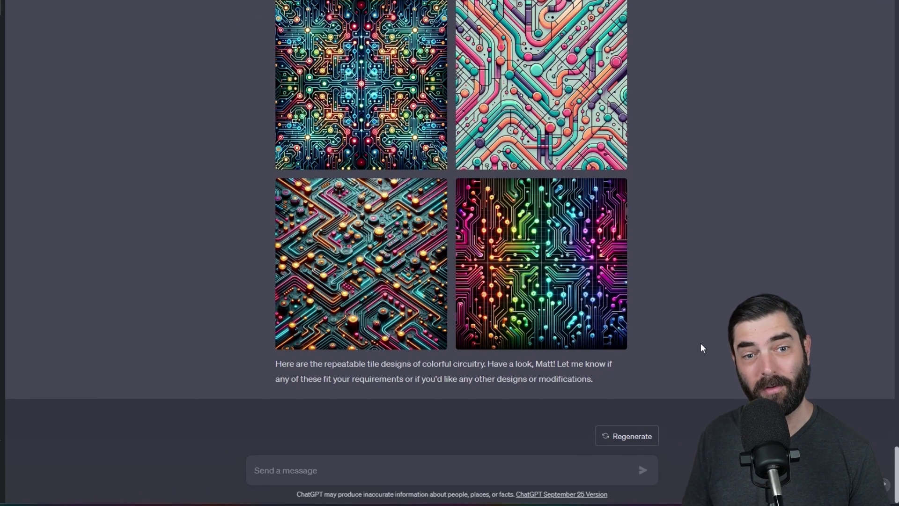
scroll(722, 404, up, 1)
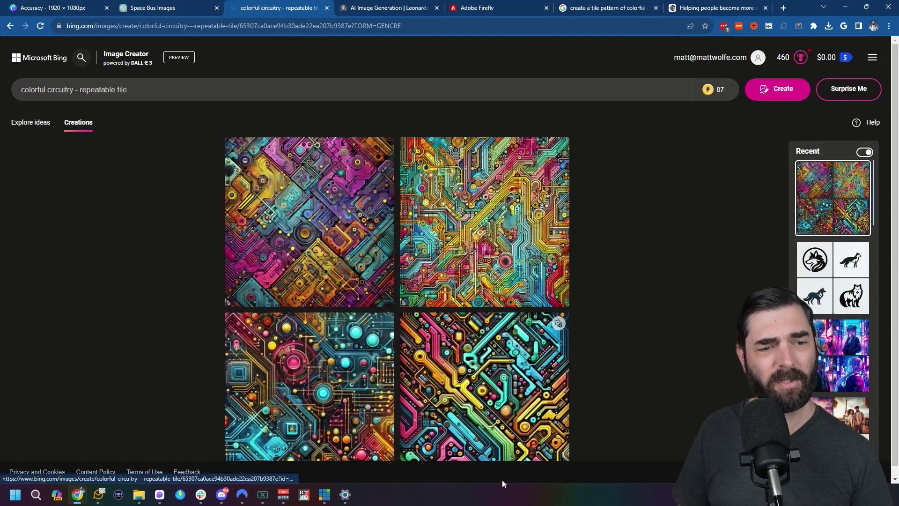
Review Bing's four images for "colorful circuitry - repeatable tile" and open the fourth one
click(30, 95)
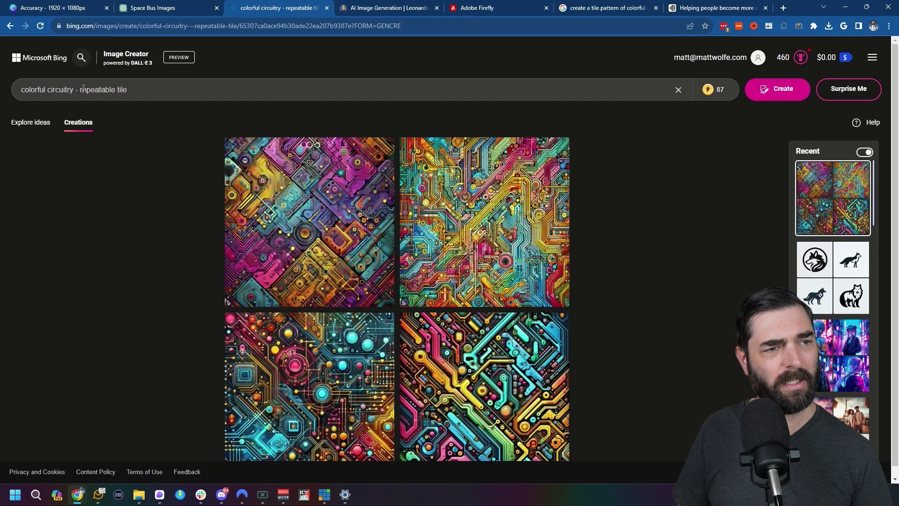
scroll(328, 272, down, 2)
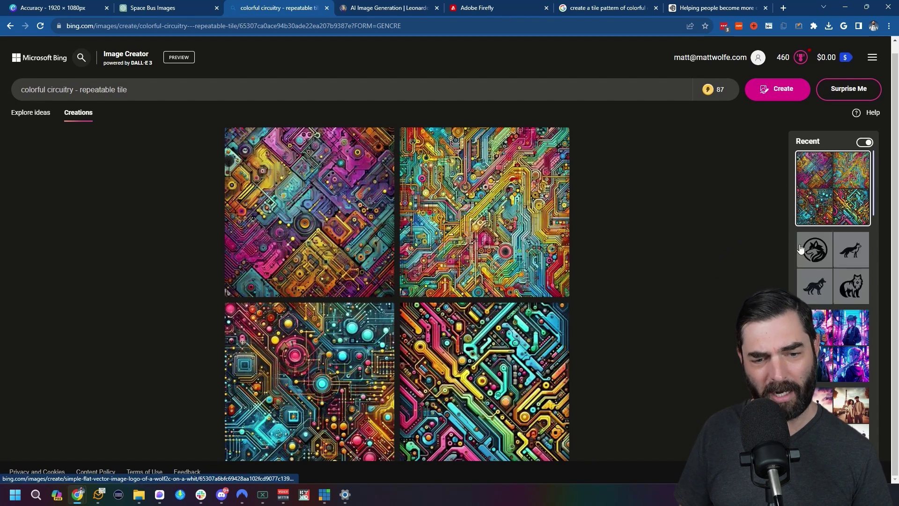
click(485, 363)
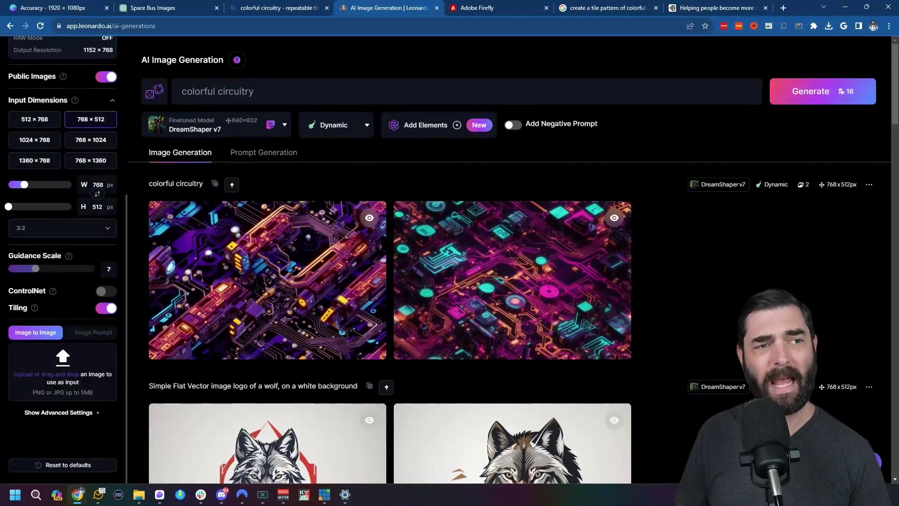
Download Leonardo's first colorful circuitry image and check it tiled as the desktop background
scroll(84, 244, down, 3)
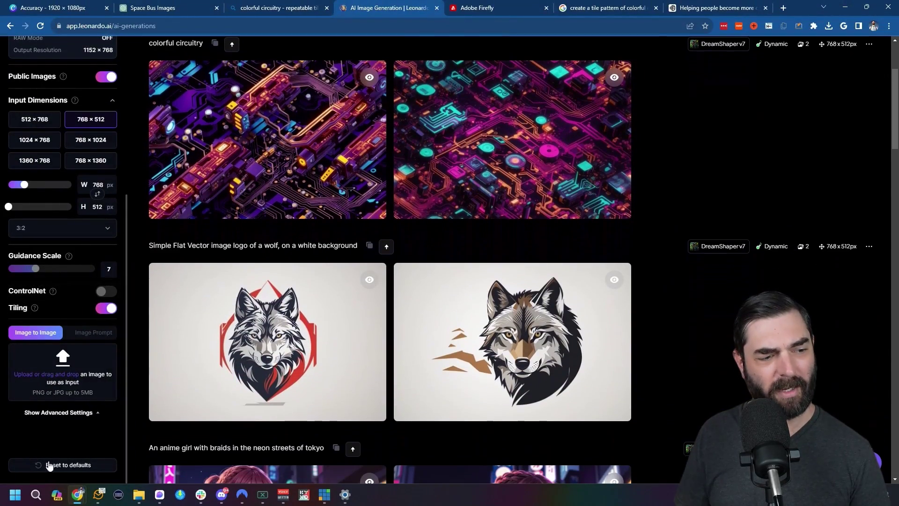
scroll(60, 399, up, 1)
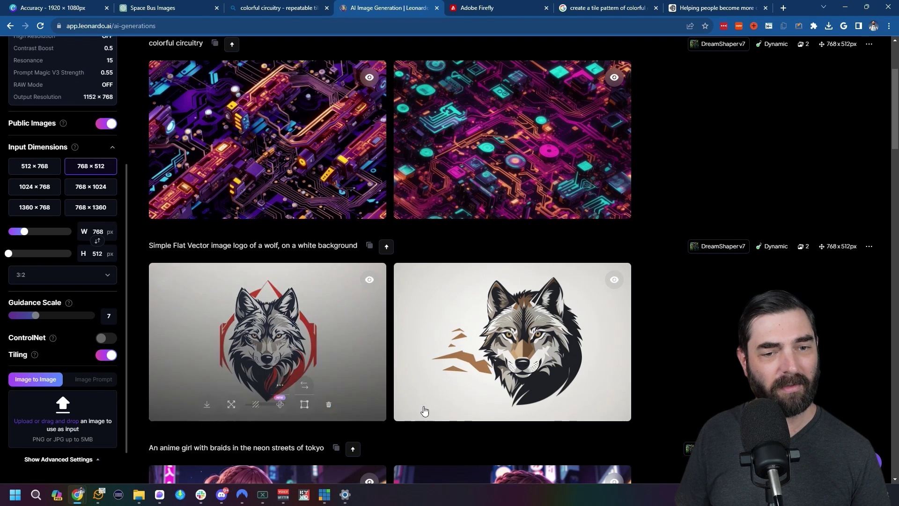
scroll(458, 395, up, 2)
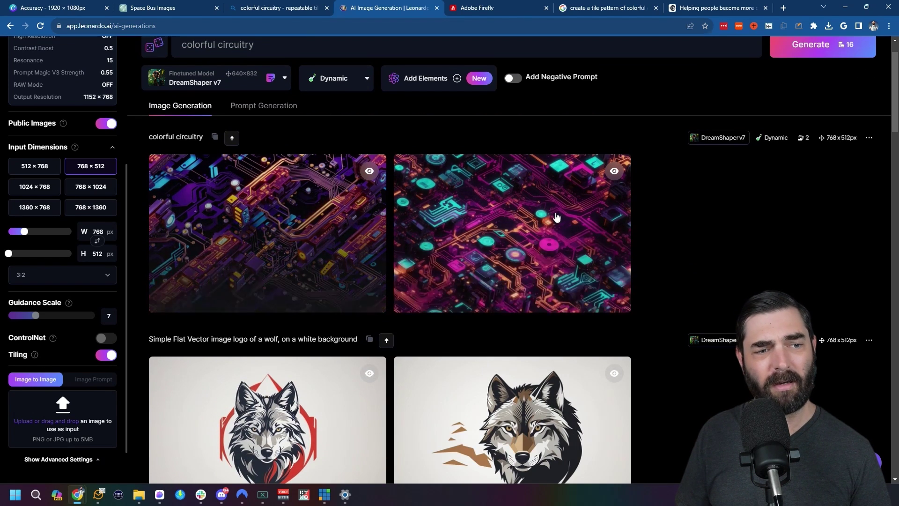
mouse_move(297, 236)
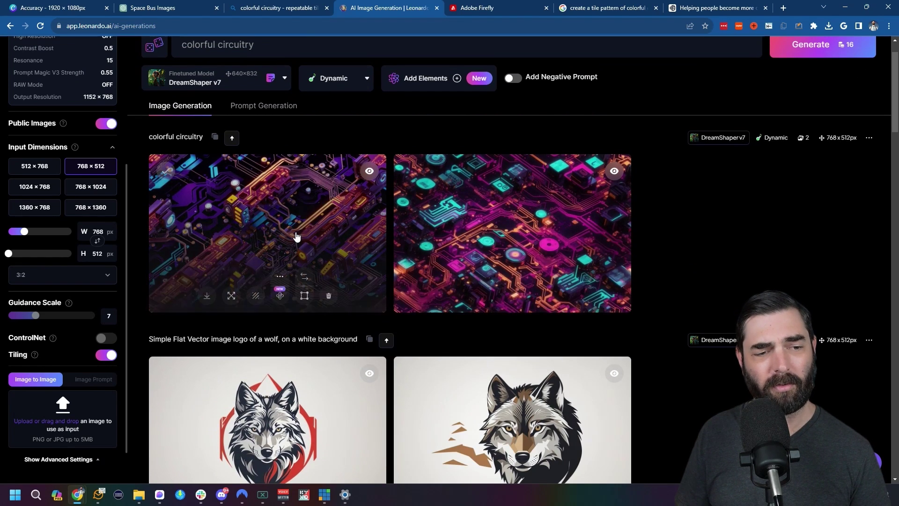
click(206, 297)
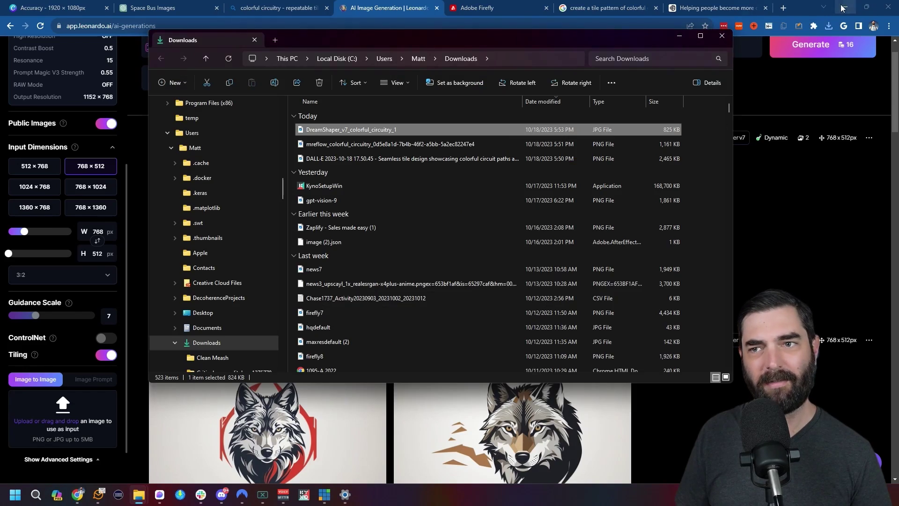
click(842, 8)
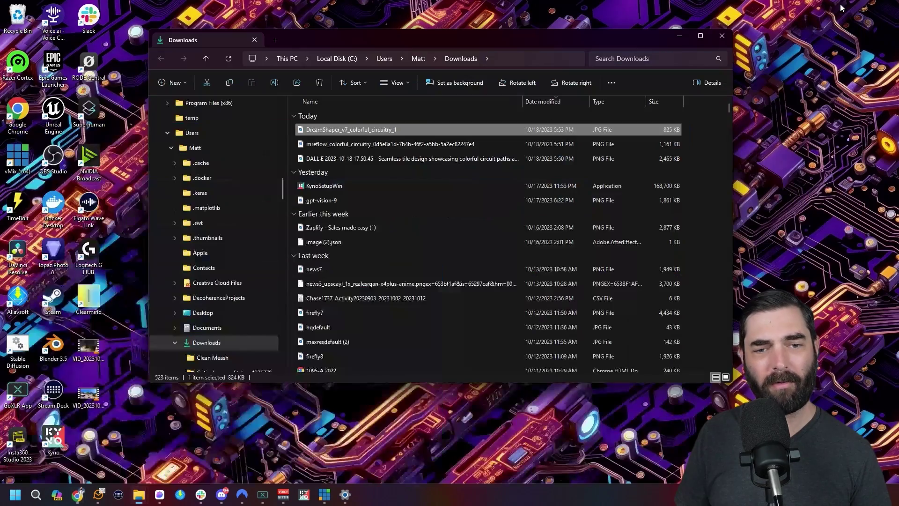
click(679, 36)
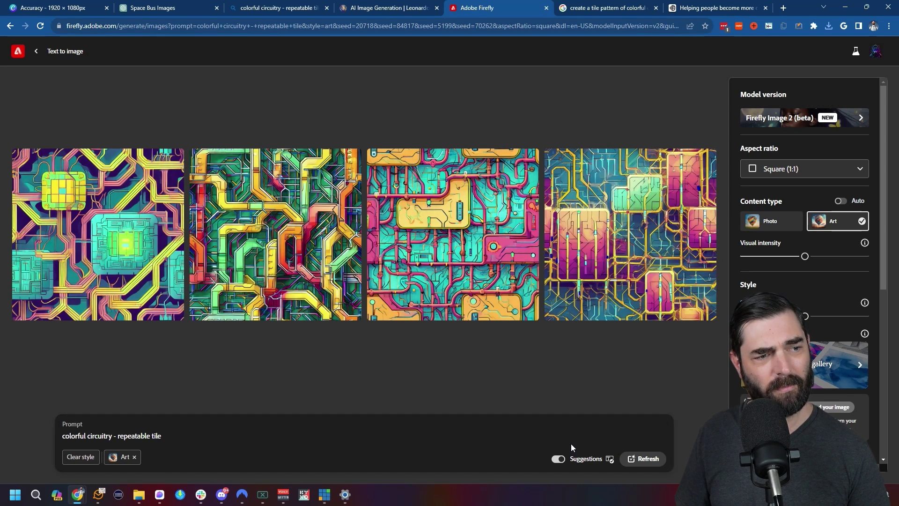
Download Firefly's second colorful circuitry tile, show it in the Downloads folder and reveal the desktop
click(278, 267)
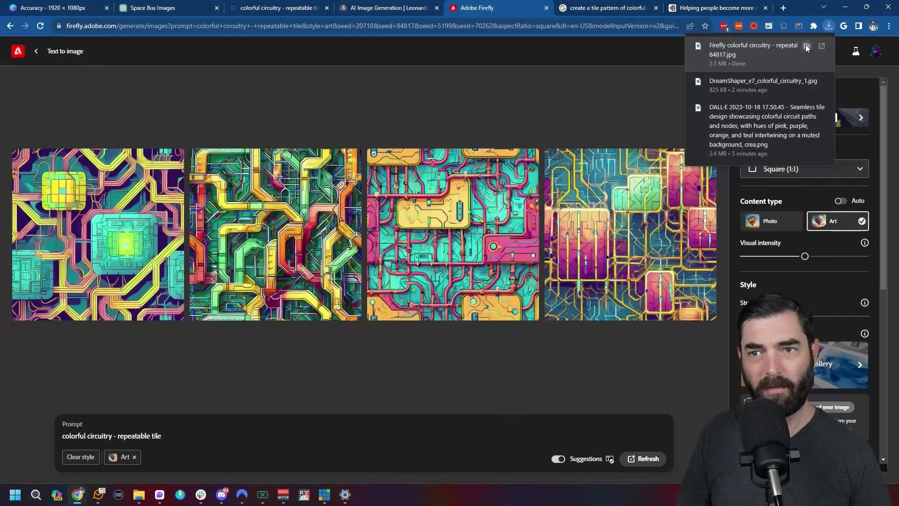
click(806, 44)
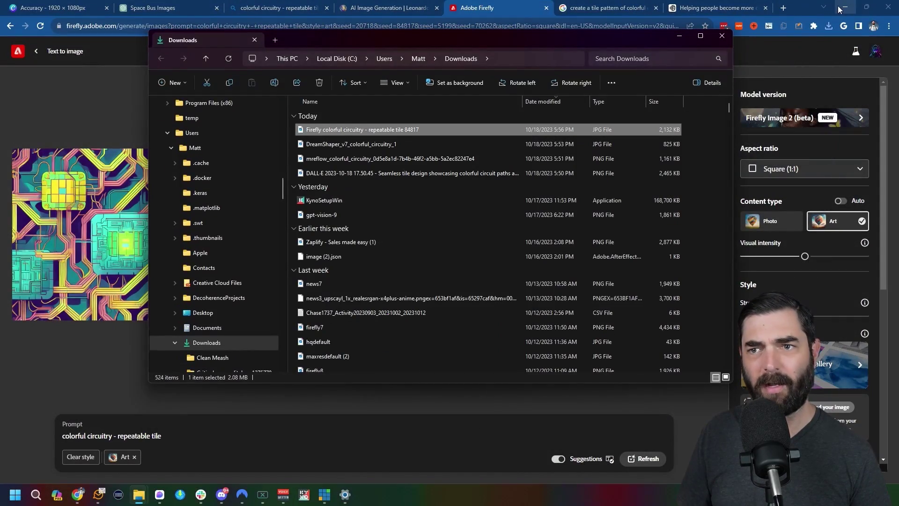
key(super+d)
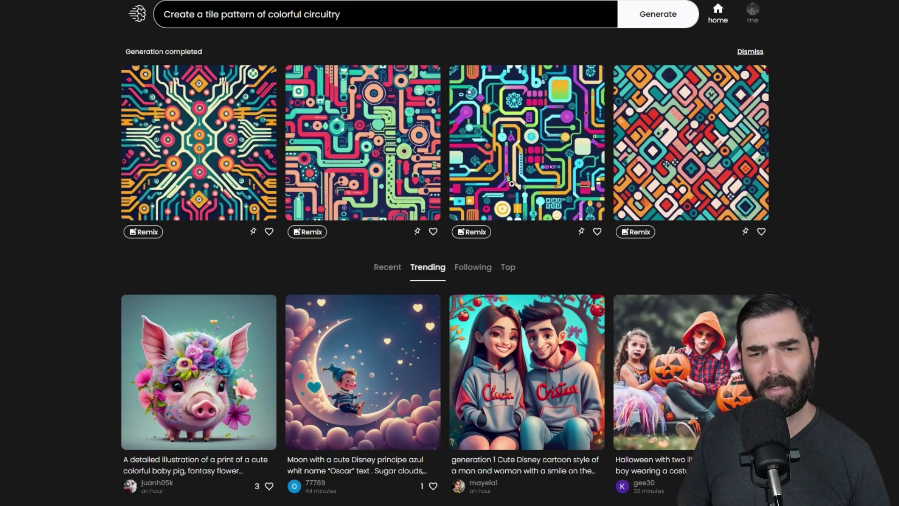
Open Ideogram's third colorful circuitry tile pattern to try it as the desktop background
click(522, 147)
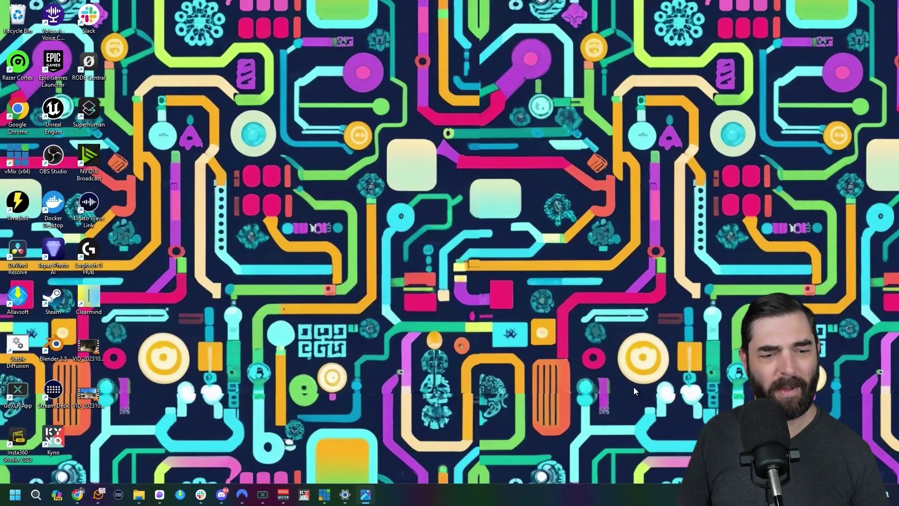